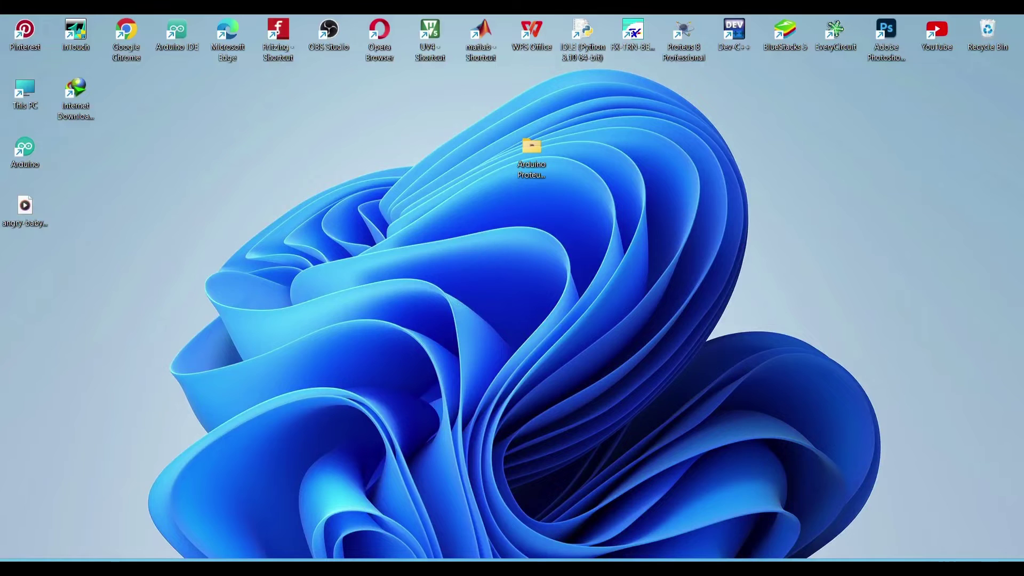
Step: Launch Proteus and start a new project named PIR_Sensor
{"action": "left_click", "coordinate": [744, 557]}
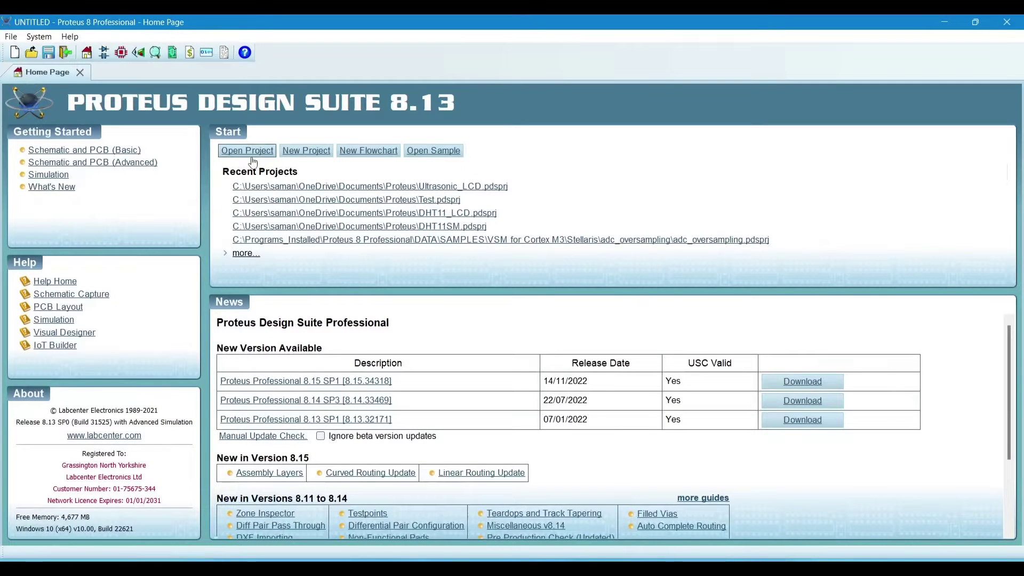
{"action": "left_click", "coordinate": [306, 152]}
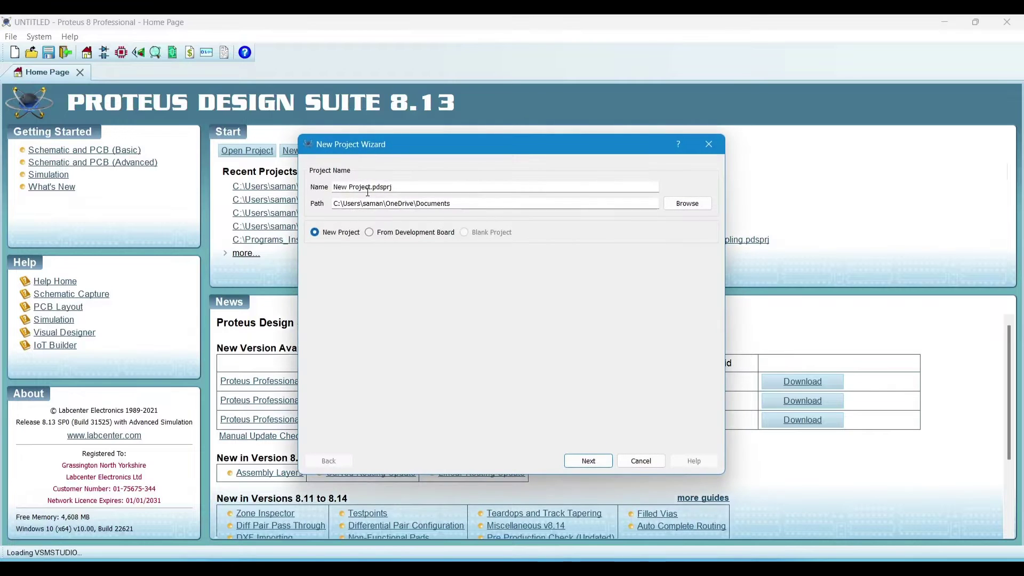
{"action": "left_click", "coordinate": [372, 187]}
{"action": "key", "text": "BackSpace"}
{"action": "key", "text": "BackSpace"}
{"action": "key", "text": "BackSpace"}
{"action": "key", "text": "BackSpace"}
{"action": "key", "text": "BackSpace"}
{"action": "key", "text": "BackSpace"}
{"action": "key", "text": "BackSpace"}
{"action": "key", "text": "BackSpace"}
{"action": "key", "text": "BackSpace"}
{"action": "key", "text": "BackSpace"}
{"action": "key", "text": "BackSpace"}
{"action": "type", "text": "FIR"}
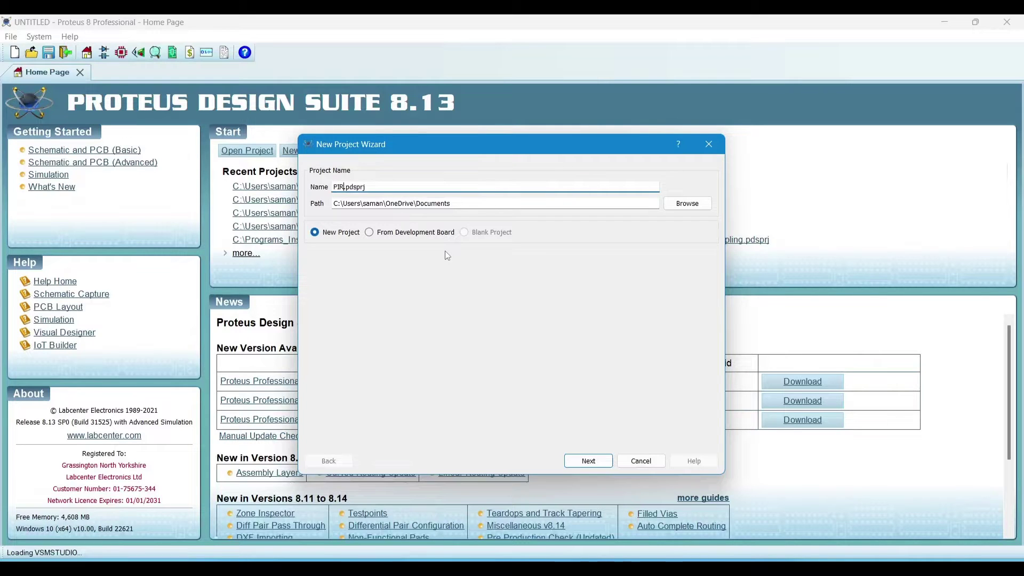
{"action": "type", "text": "_Sensor"}
Step: Save the project in the Documents\Proteus folder and finish the wizard with default settings
{"action": "left_click", "coordinate": [687, 203]}
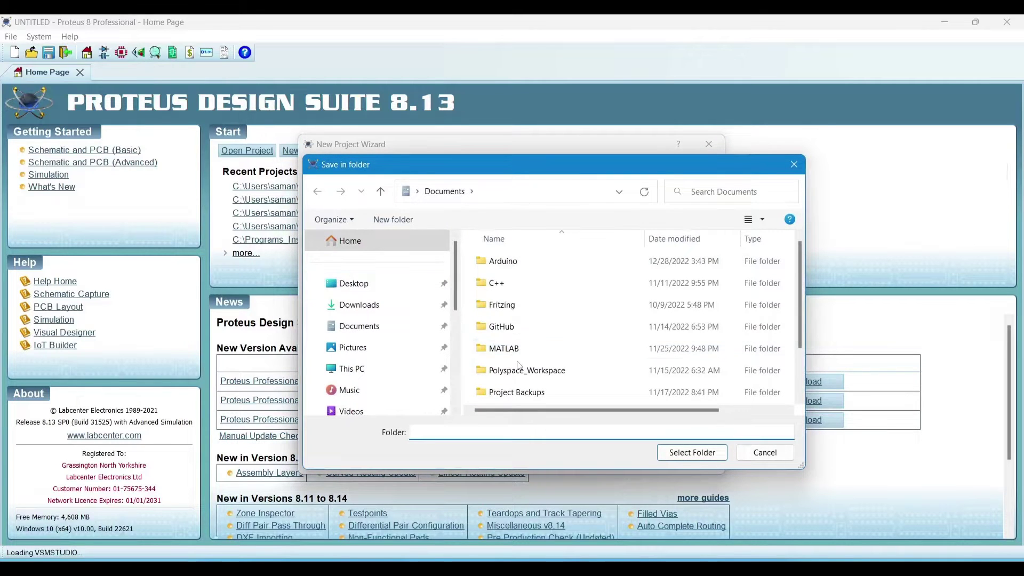
{"action": "left_click", "coordinate": [517, 353]}
{"action": "left_click", "coordinate": [718, 458]}
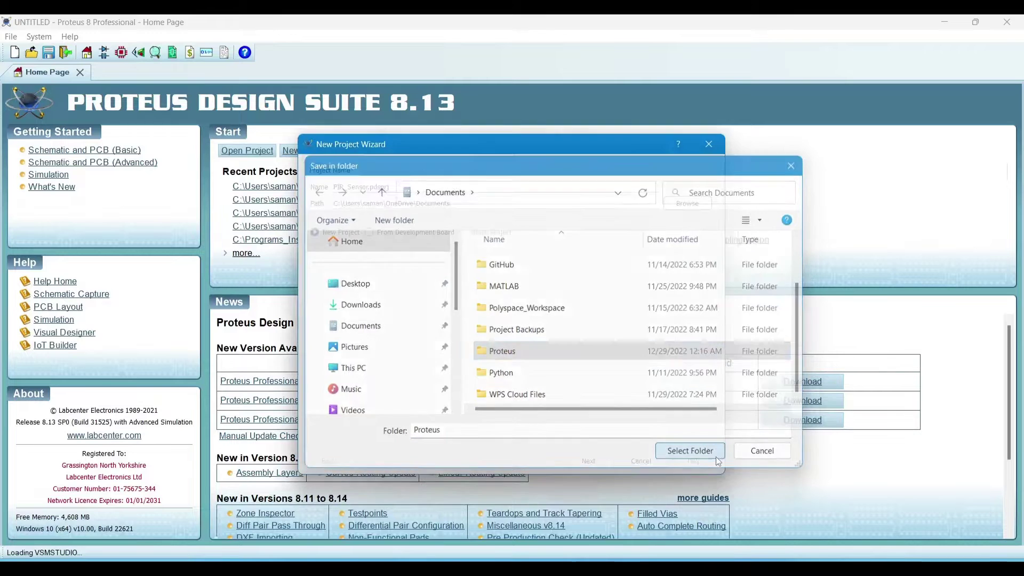
{"action": "left_click", "coordinate": [603, 465]}
{"action": "left_click", "coordinate": [601, 466]}
{"action": "left_click", "coordinate": [589, 461]}
{"action": "left_click", "coordinate": [589, 462]}
{"action": "left_click", "coordinate": [601, 466]}
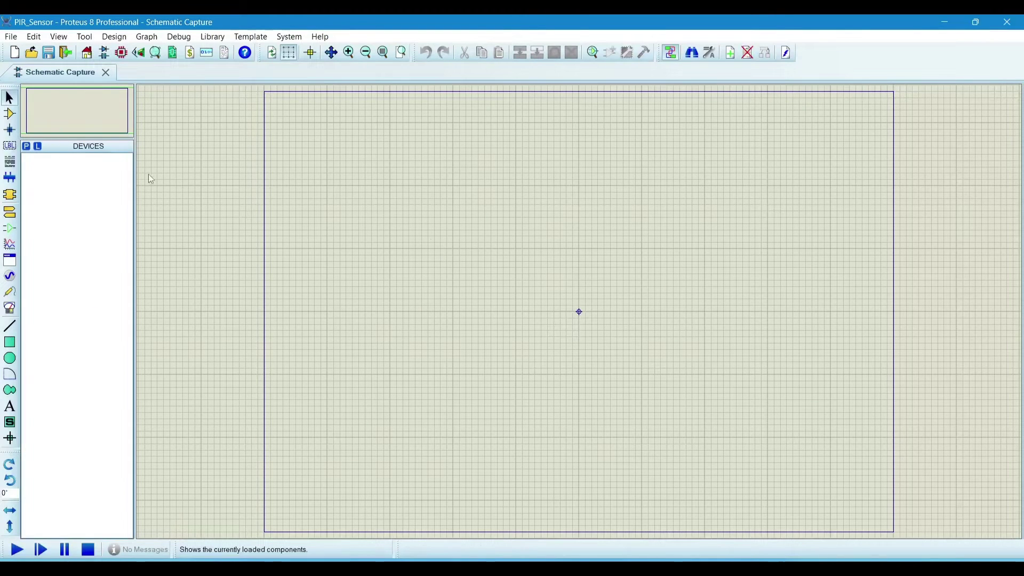
Step: Search the library for 'arduino', add ARDUINO UNO to the device list, then clear the keywords
{"action": "left_click", "coordinate": [26, 147]}
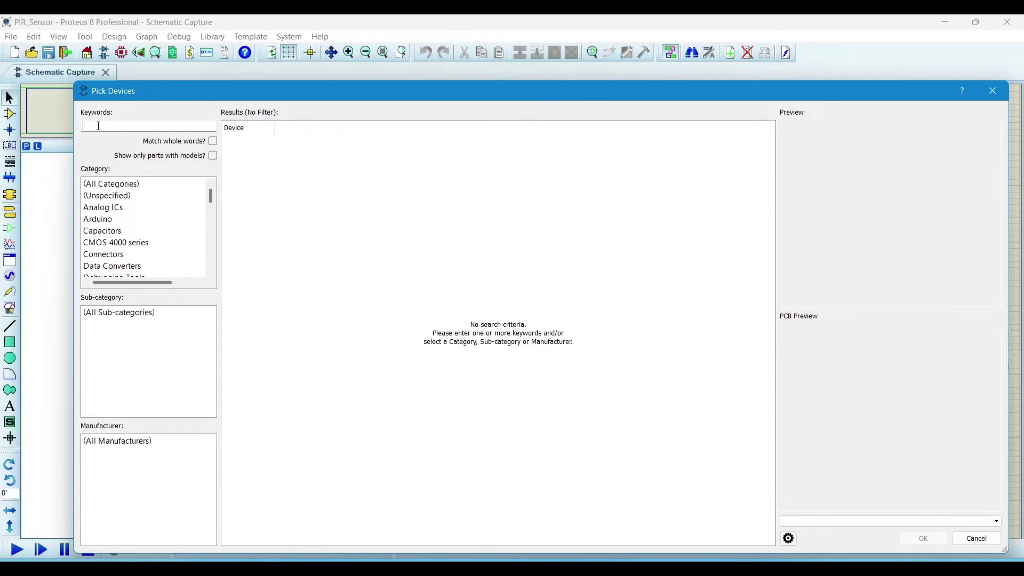
{"action": "type", "text": "arduino uno"}
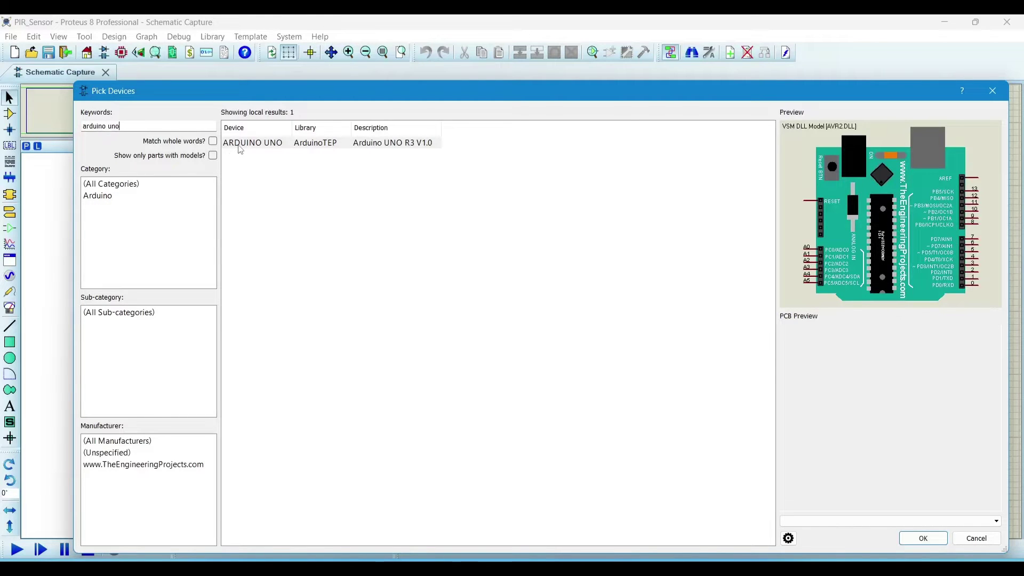
{"action": "double_click", "coordinate": [244, 147]}
{"action": "left_click_drag", "start_coordinate": [120, 126], "coordinate": [84, 127]}
{"action": "key", "text": "BackSpace"}
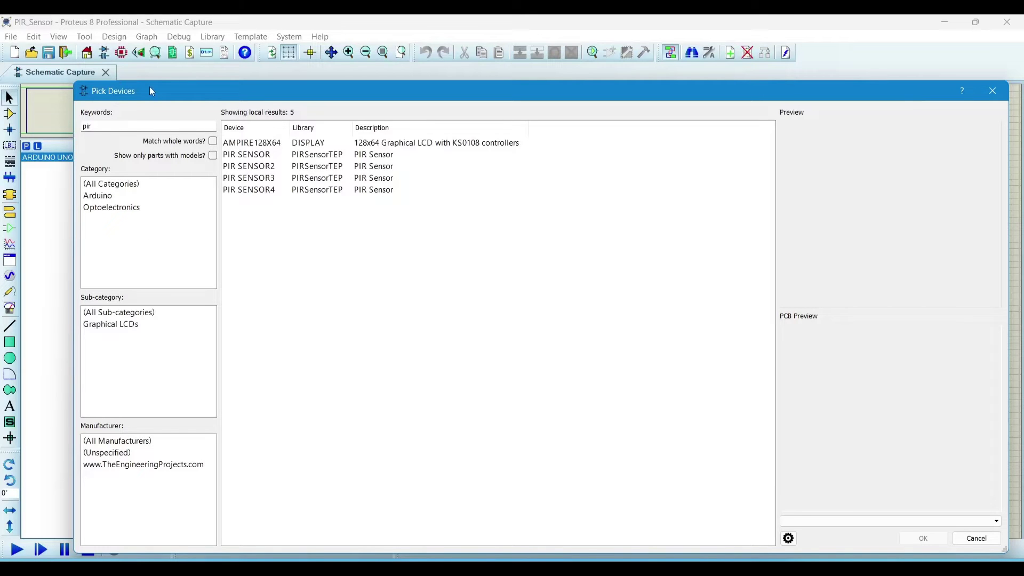
Step: Preview PIR SENSOR through PIR SENSOR4, then add PIR SENSOR2 to the device list
{"action": "left_click", "coordinate": [262, 155]}
{"action": "left_click", "coordinate": [262, 148]}
{"action": "left_click", "coordinate": [263, 158]}
{"action": "left_click", "coordinate": [263, 169]}
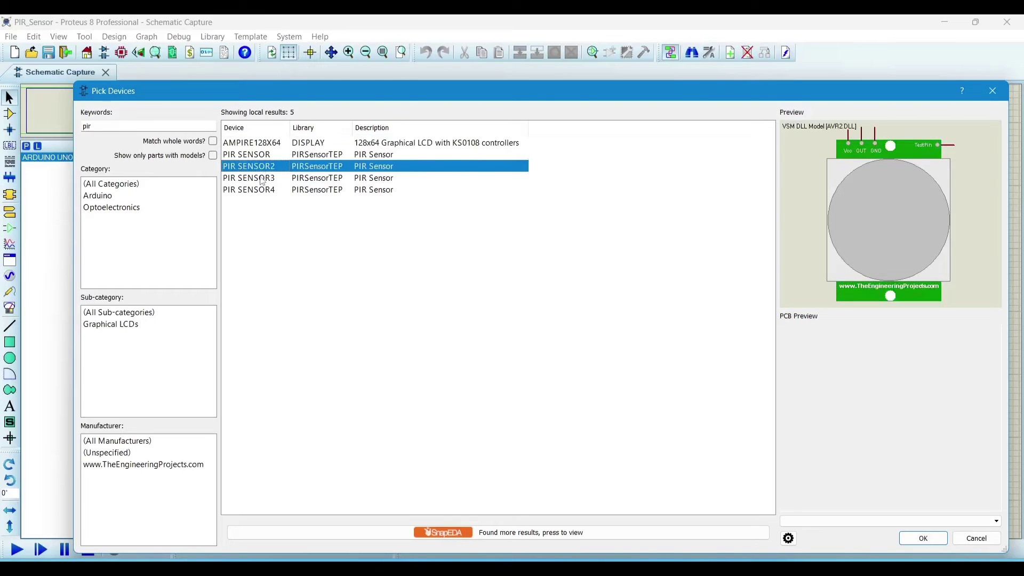
{"action": "left_click", "coordinate": [264, 190]}
{"action": "left_click", "coordinate": [267, 179]}
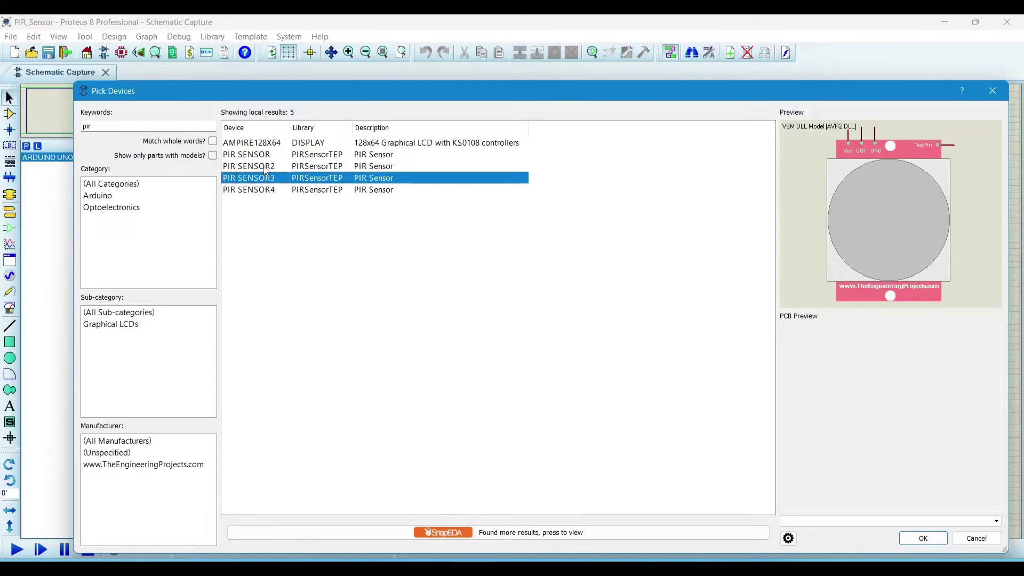
{"action": "left_click", "coordinate": [266, 168]}
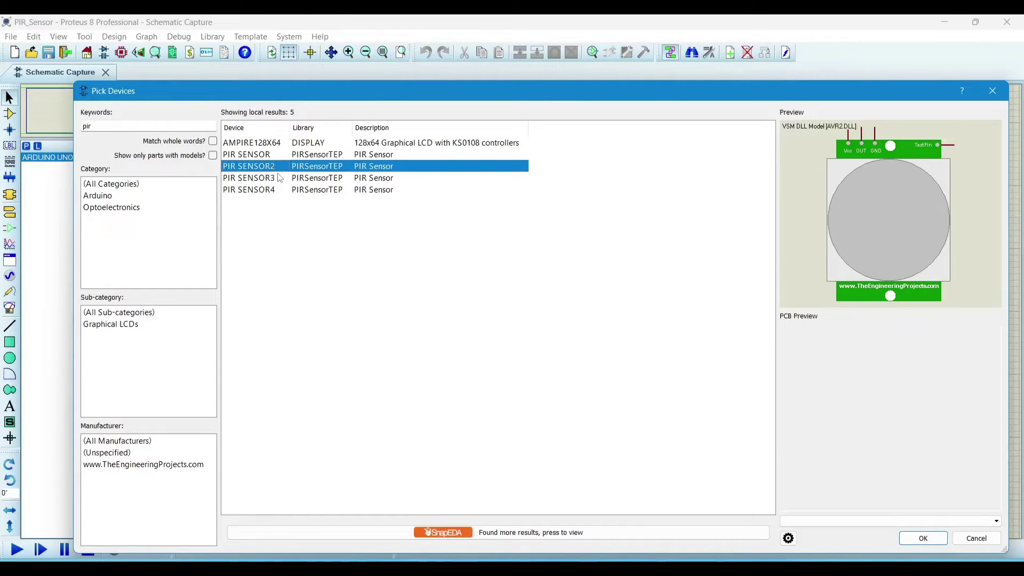
{"action": "double_click", "coordinate": [272, 169]}
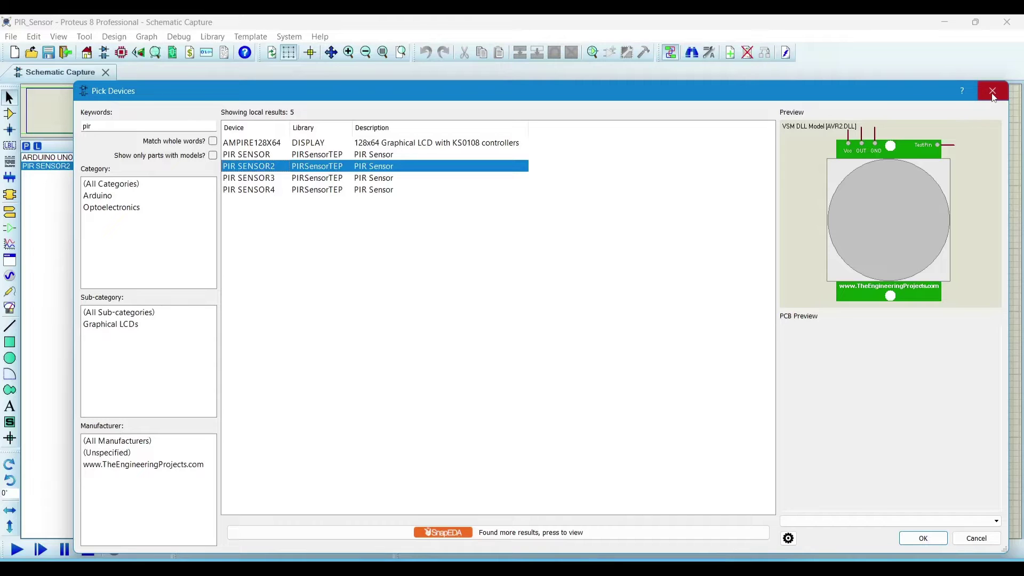
Step: Search for 'led red' and add LED-RED to the device list
{"action": "left_click", "coordinate": [134, 128]}
{"action": "key", "text": "BackSpace"}
{"action": "key", "text": "BackSpace"}
{"action": "key", "text": "BackSpace"}
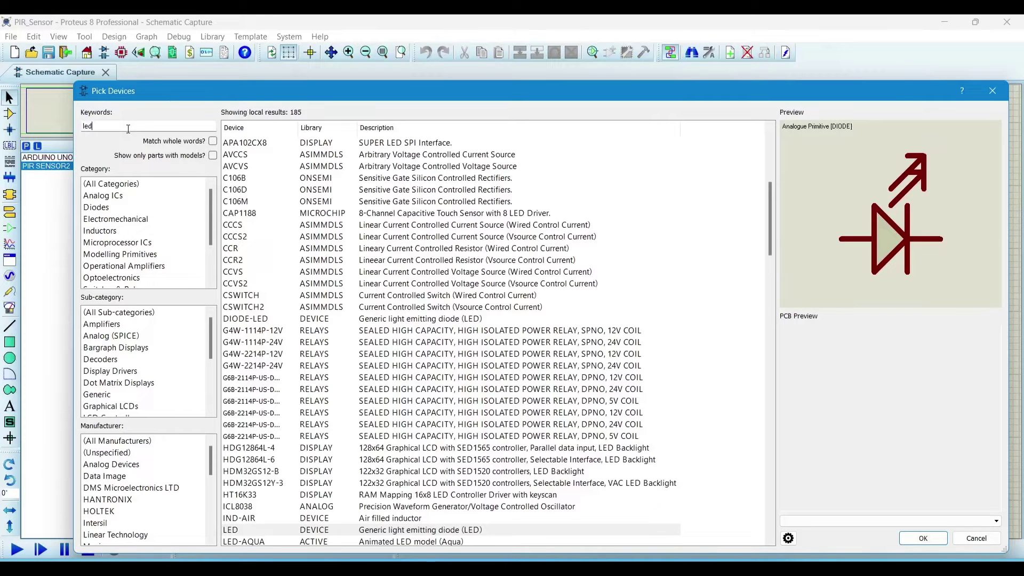
{"action": "left_click", "coordinate": [128, 128]}
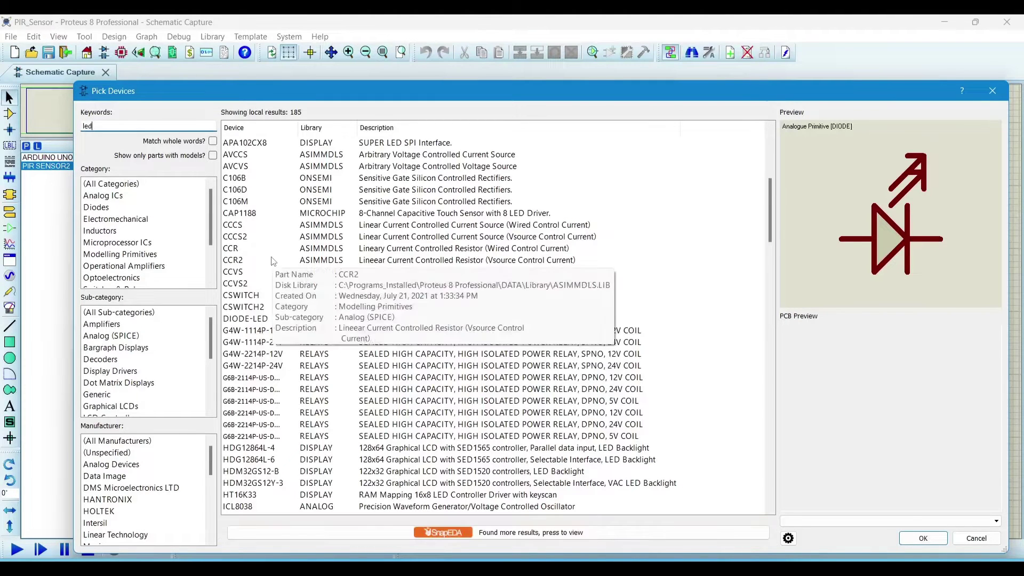
{"action": "type", "text": "red"}
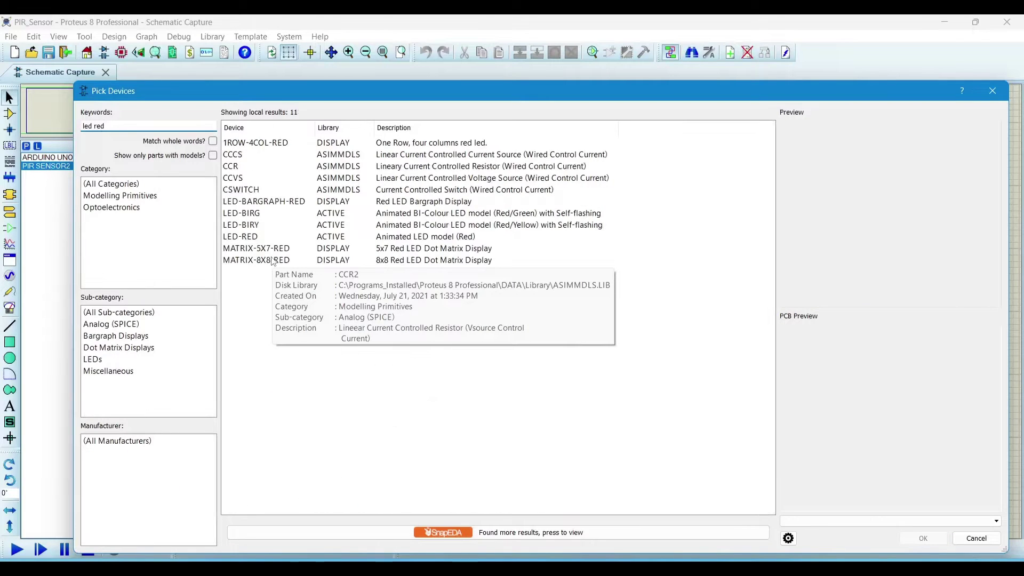
{"action": "left_click", "coordinate": [258, 237]}
{"action": "double_click", "coordinate": [258, 236]}
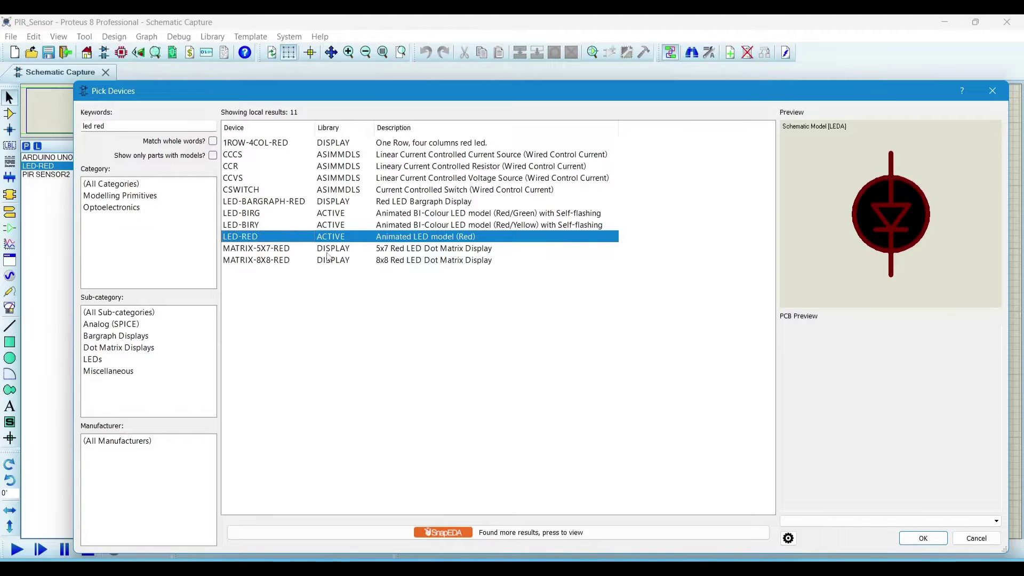
Step: Search for 'resist' and add the generic RES resistor to the device list
{"action": "left_click", "coordinate": [117, 125]}
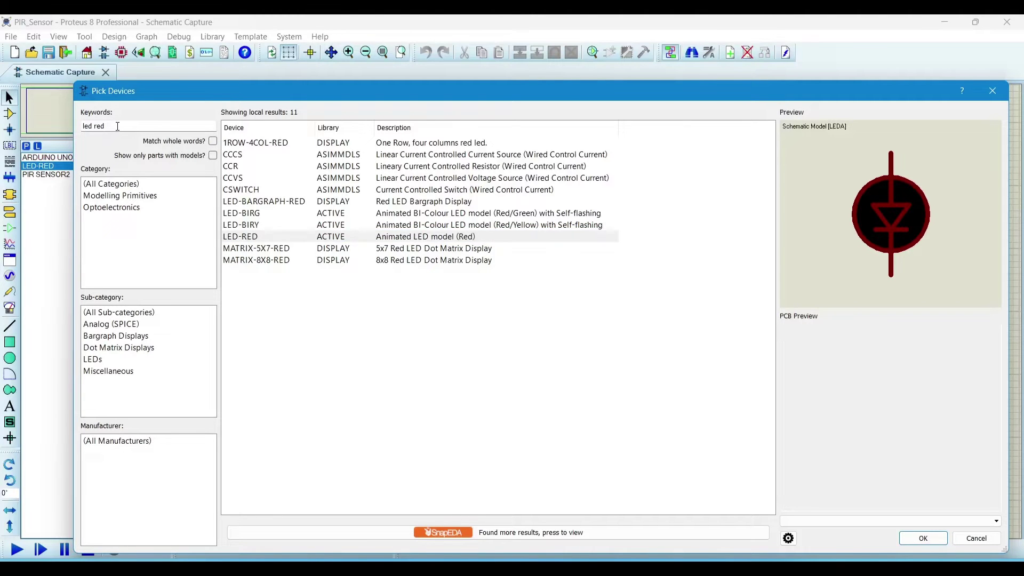
{"action": "key", "text": "BackSpace"}
{"action": "key", "text": "BackSpace"}
{"action": "key", "text": "BackSpace"}
{"action": "key", "text": "BackSpace"}
{"action": "key", "text": "BackSpace"}
{"action": "key", "text": "BackSpace"}
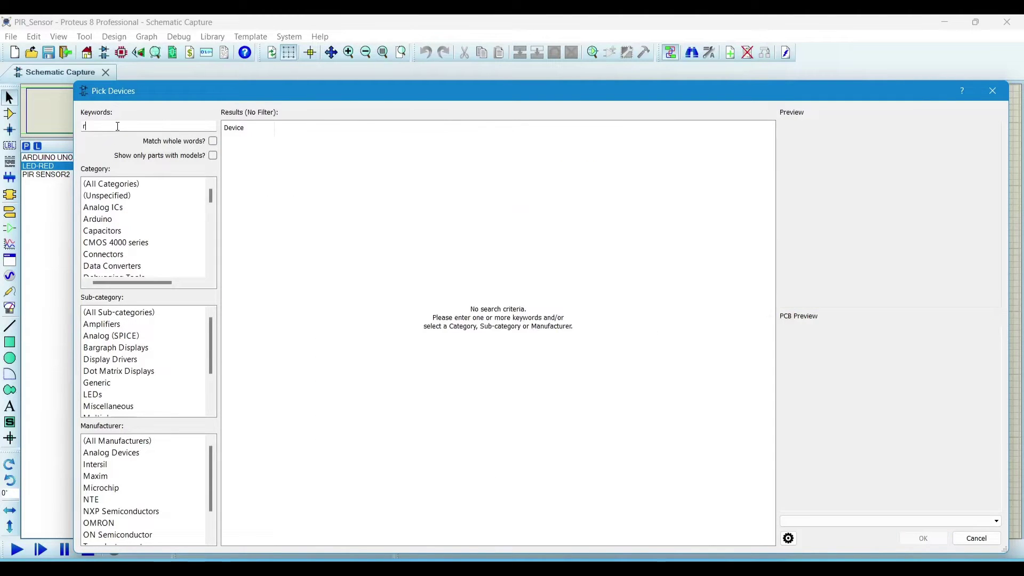
{"action": "type", "text": "resistor"}
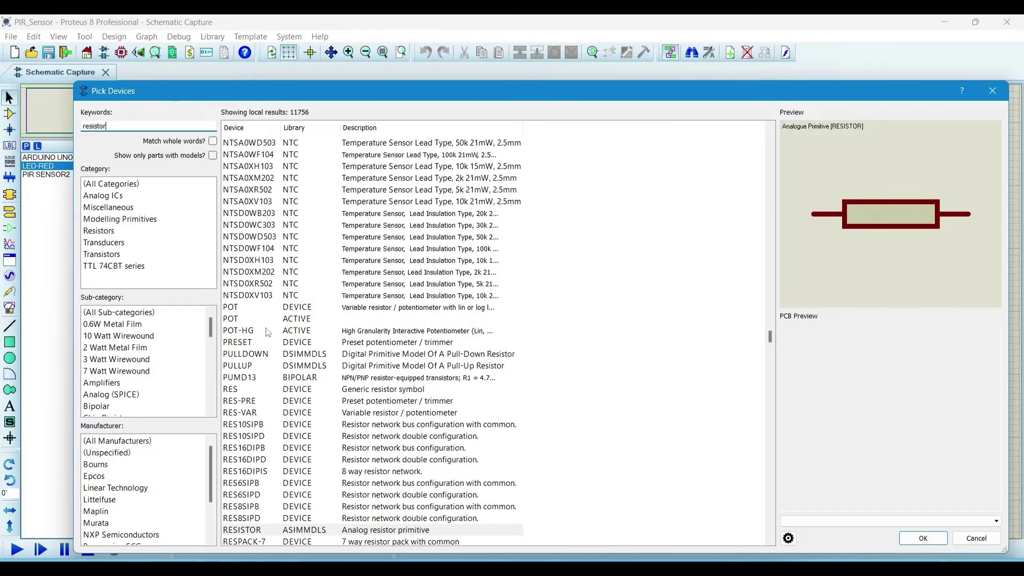
{"action": "left_click", "coordinate": [299, 308]}
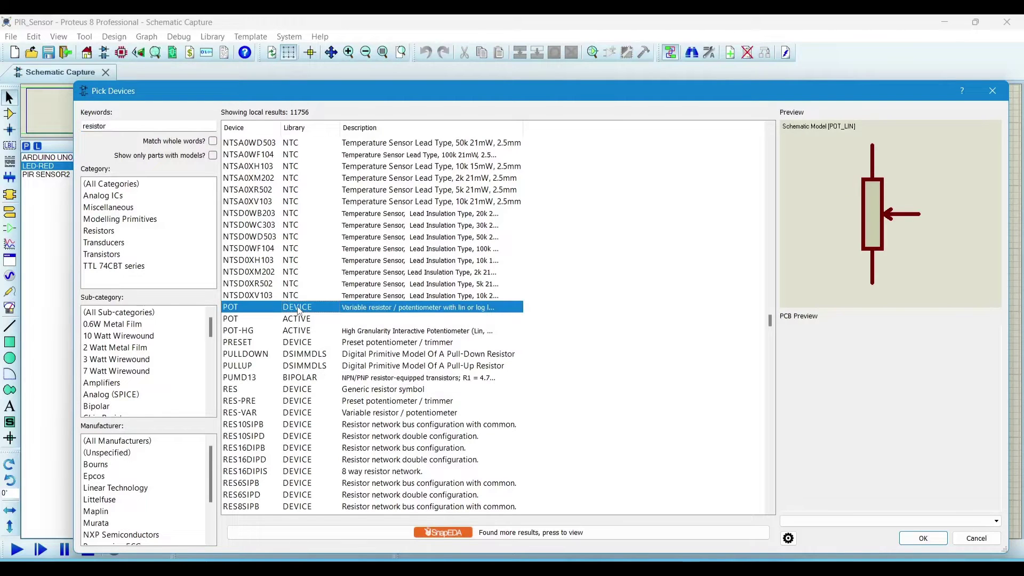
{"action": "scroll", "coordinate": [287, 409], "scroll_direction": "down", "scroll_amount": 2}
{"action": "double_click", "coordinate": [265, 320]}
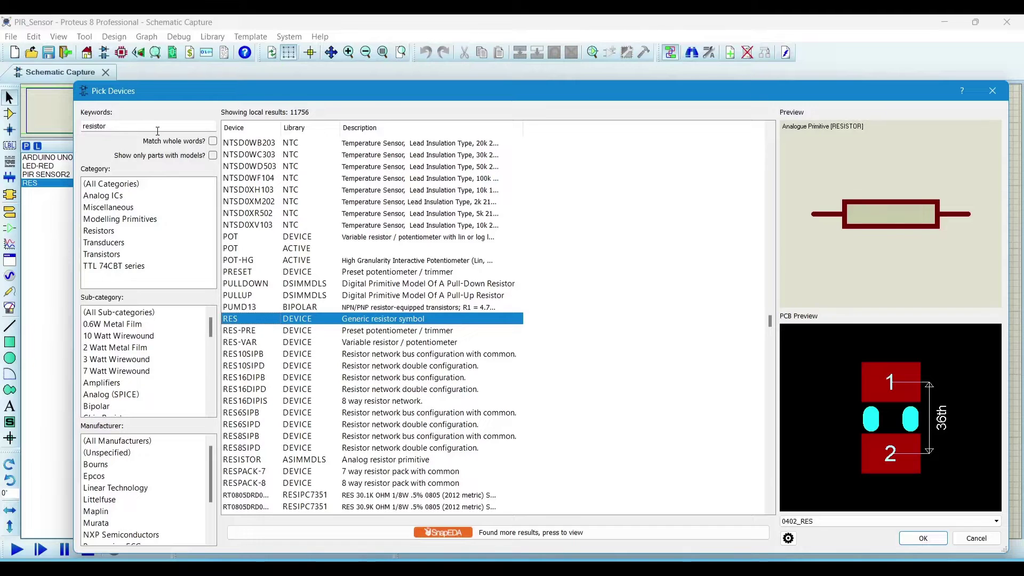
Step: Place the Arduino Uno board on the sheet as ARD1
{"action": "left_click", "coordinate": [992, 91]}
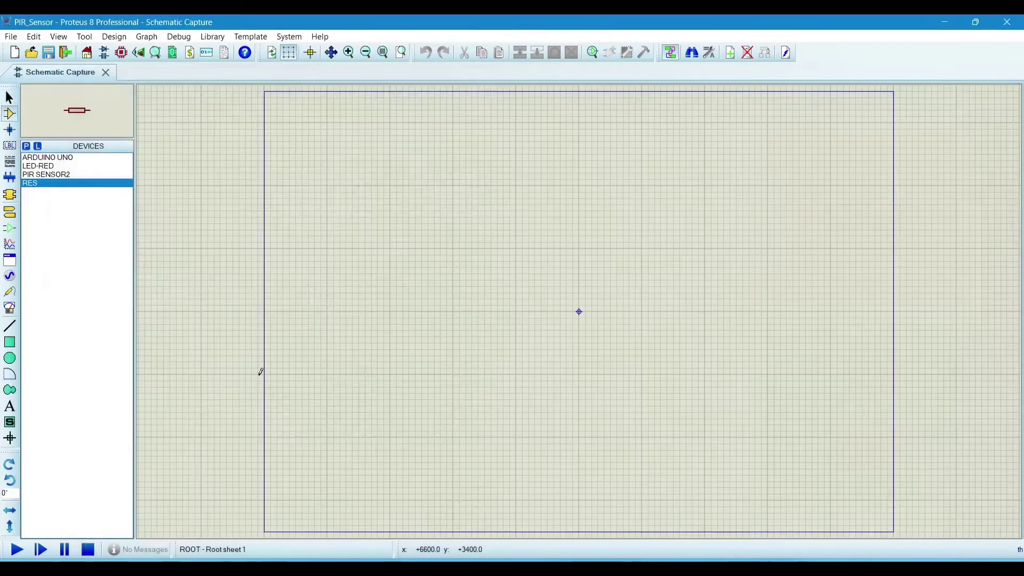
{"action": "left_click", "coordinate": [48, 158]}
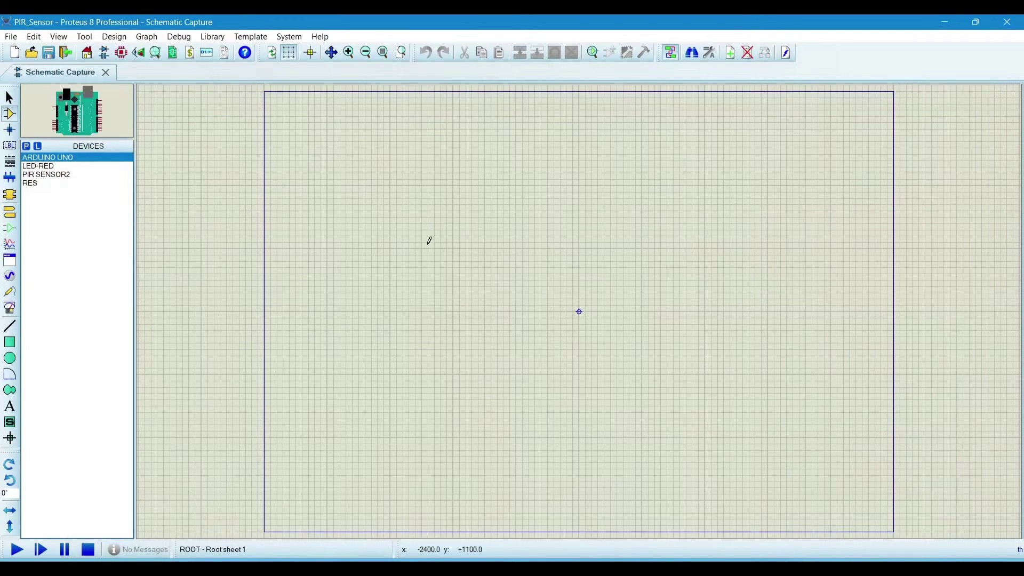
{"action": "left_click", "coordinate": [410, 278]}
{"action": "left_click", "coordinate": [353, 293]}
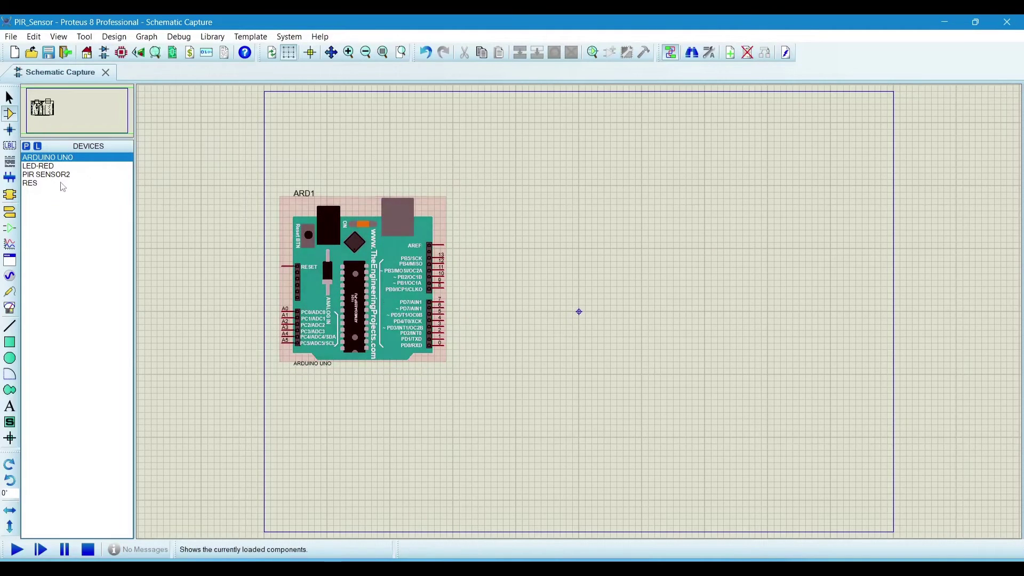
Step: Place red LED D1 right of the Arduino and PIR SENSOR2 below-right of it
{"action": "left_click", "coordinate": [42, 167]}
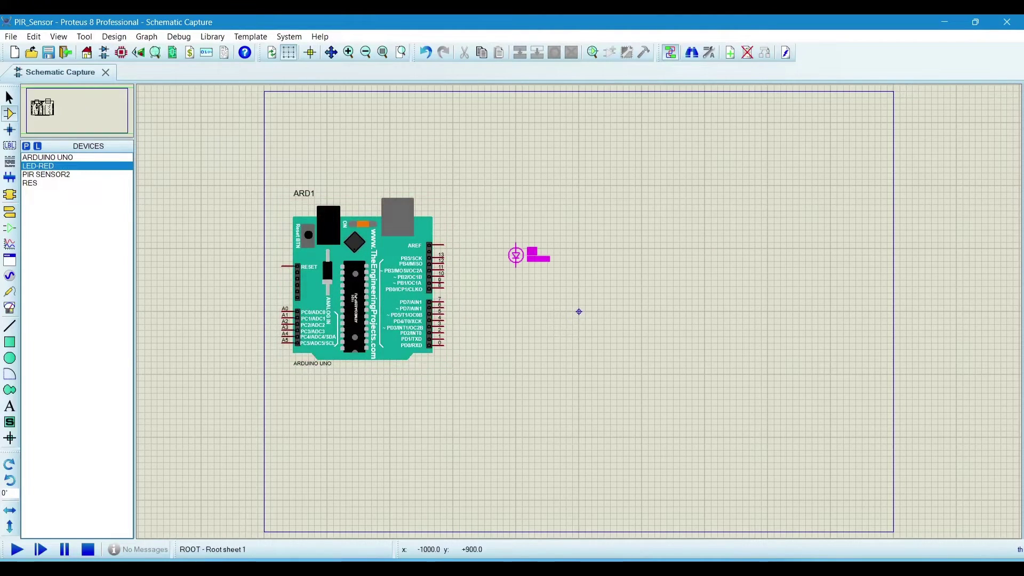
{"action": "left_click", "coordinate": [497, 229]}
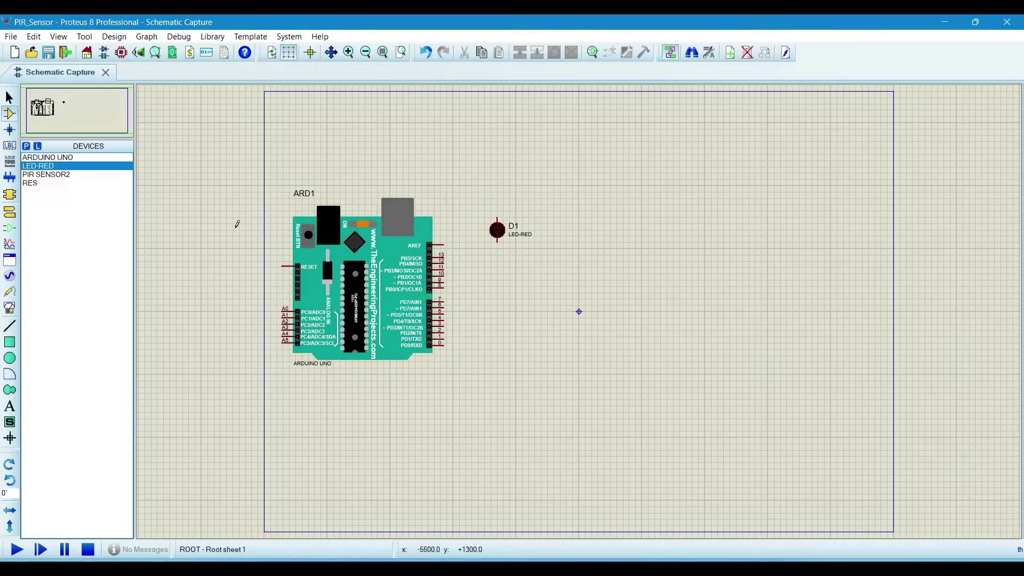
{"action": "left_click", "coordinate": [69, 183]}
{"action": "left_click", "coordinate": [77, 175]}
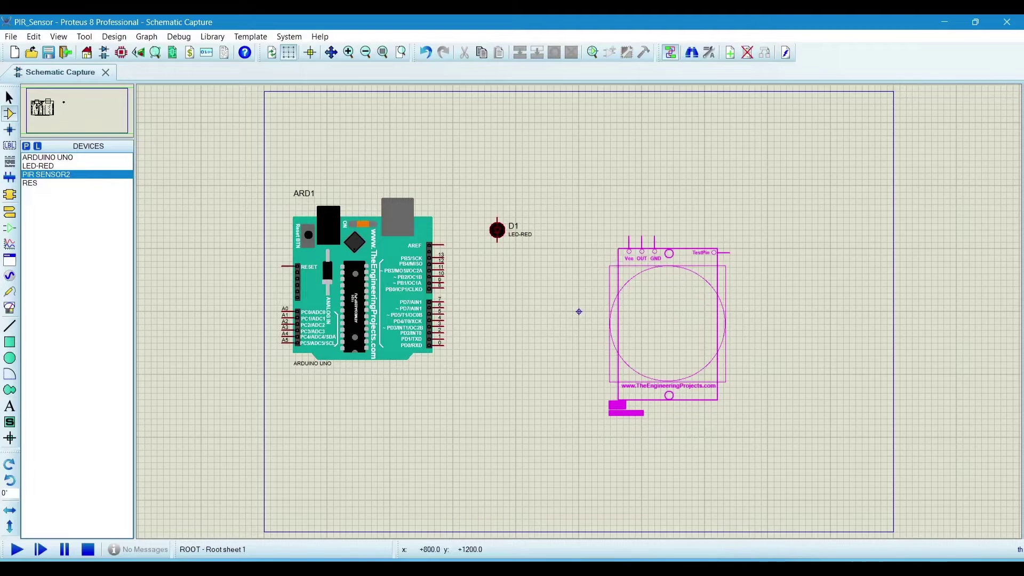
{"action": "left_click", "coordinate": [510, 382]}
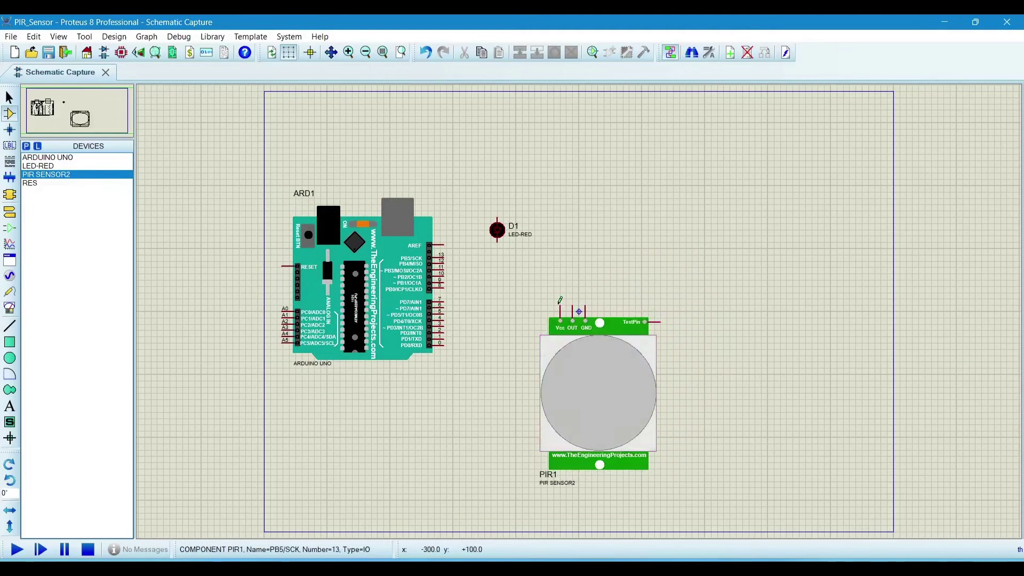
Step: Rotate PIR1 a quarter turn anticlockwise and move it up and to the left
{"action": "right_click", "coordinate": [625, 376]}
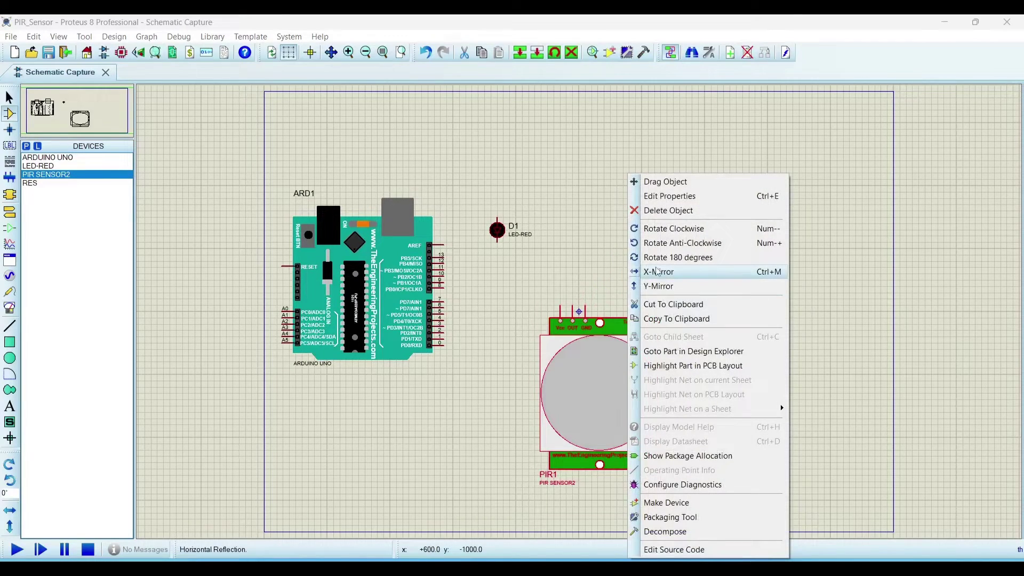
{"action": "left_click", "coordinate": [661, 244]}
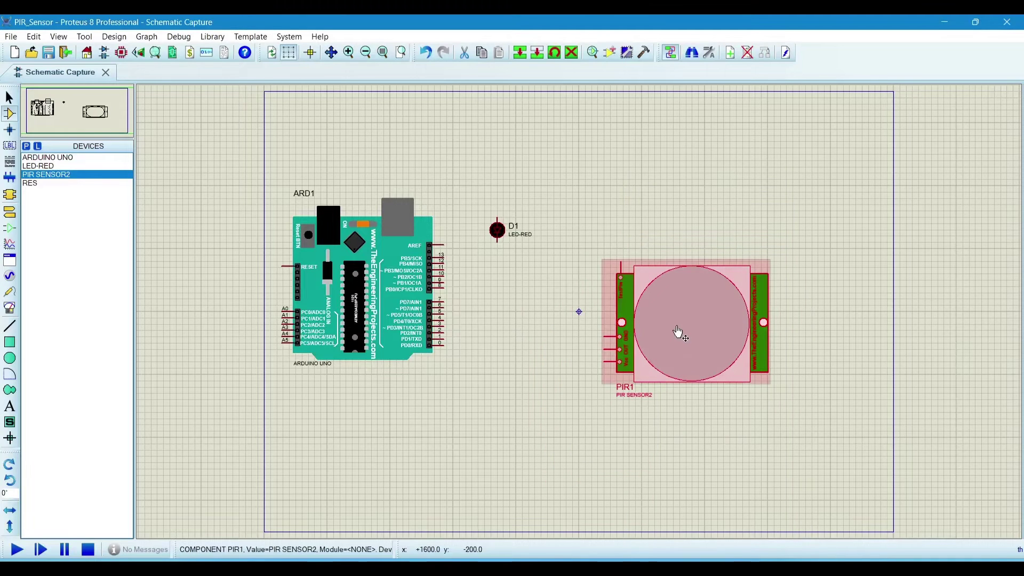
{"action": "double_click", "coordinate": [697, 344]}
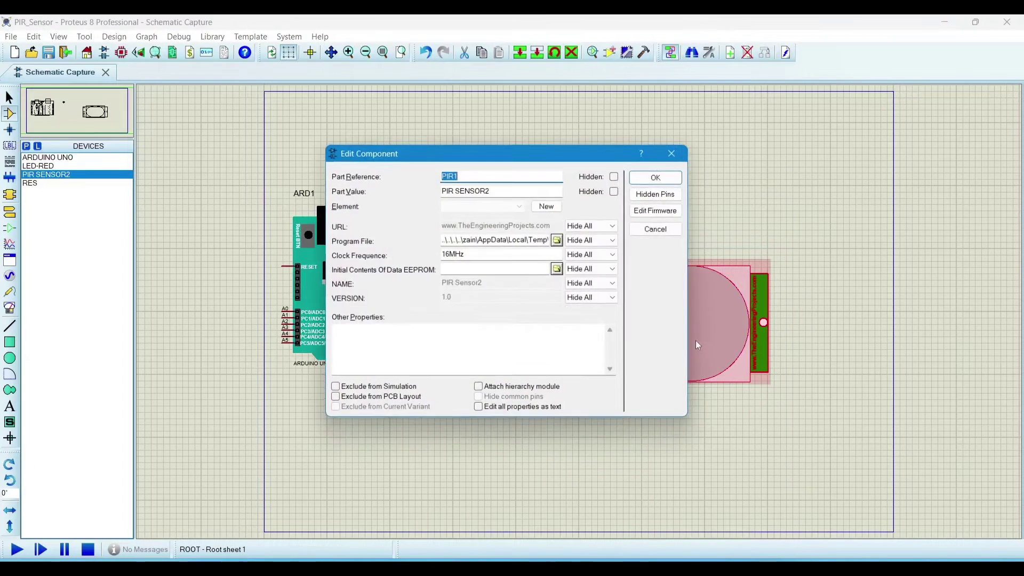
{"action": "left_click", "coordinate": [657, 229]}
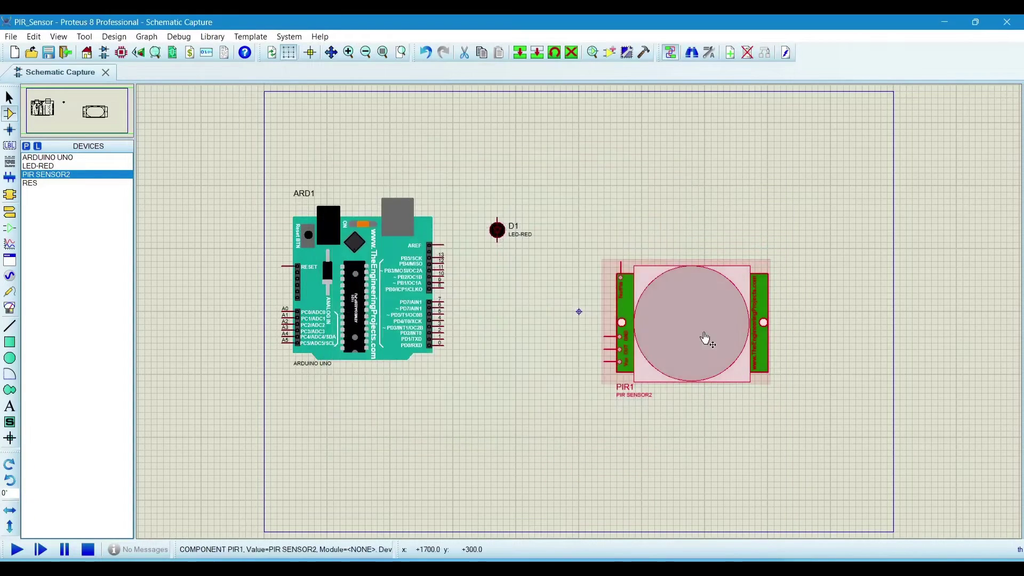
{"action": "left_click_drag", "start_coordinate": [708, 342], "coordinate": [694, 304]}
{"action": "left_click", "coordinate": [622, 386]}
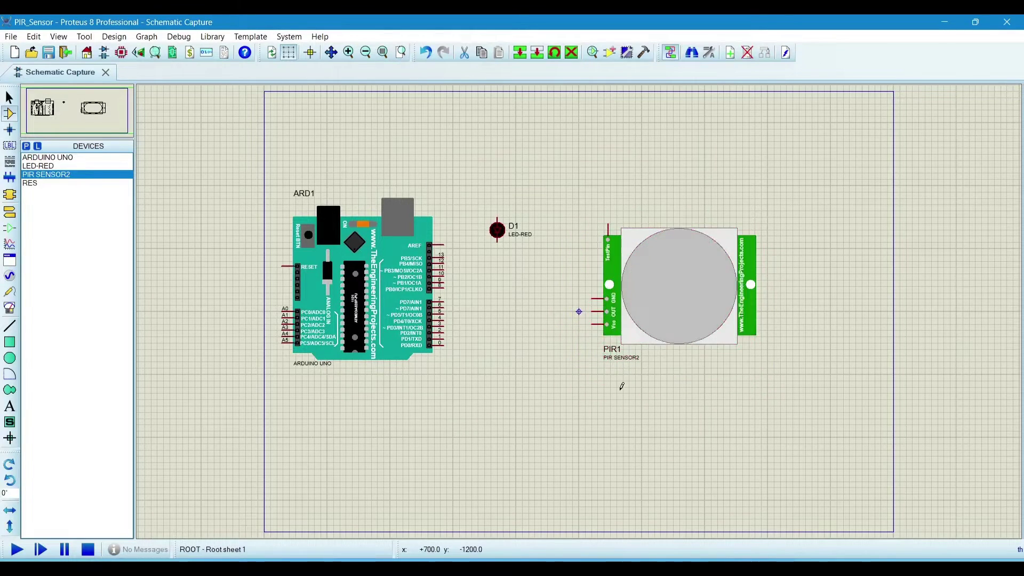
Step: Rotate LED D1 clockwise so its pins run horizontally
{"action": "left_click", "coordinate": [498, 233]}
{"action": "right_click", "coordinate": [501, 233]}
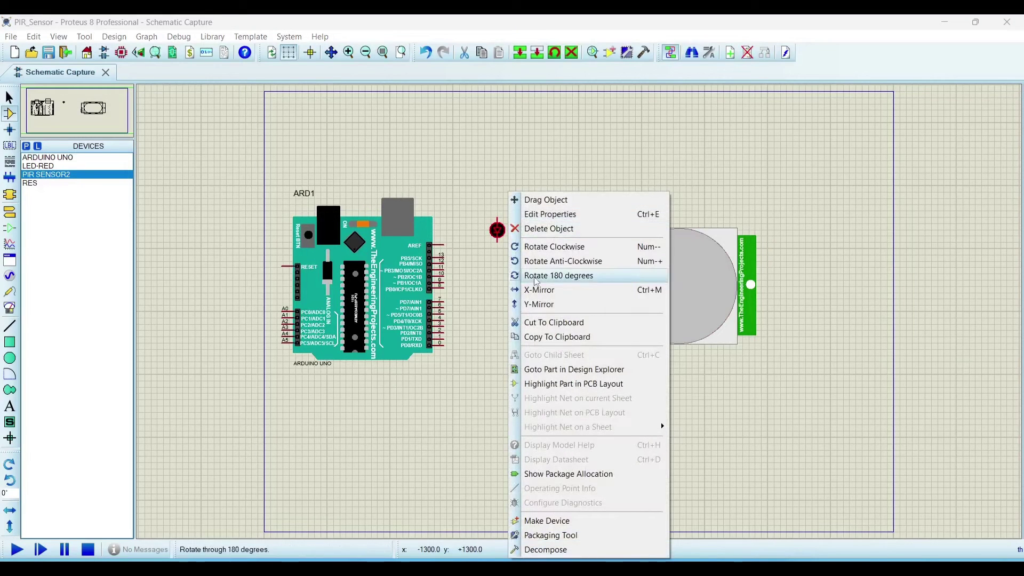
{"action": "left_click", "coordinate": [534, 247]}
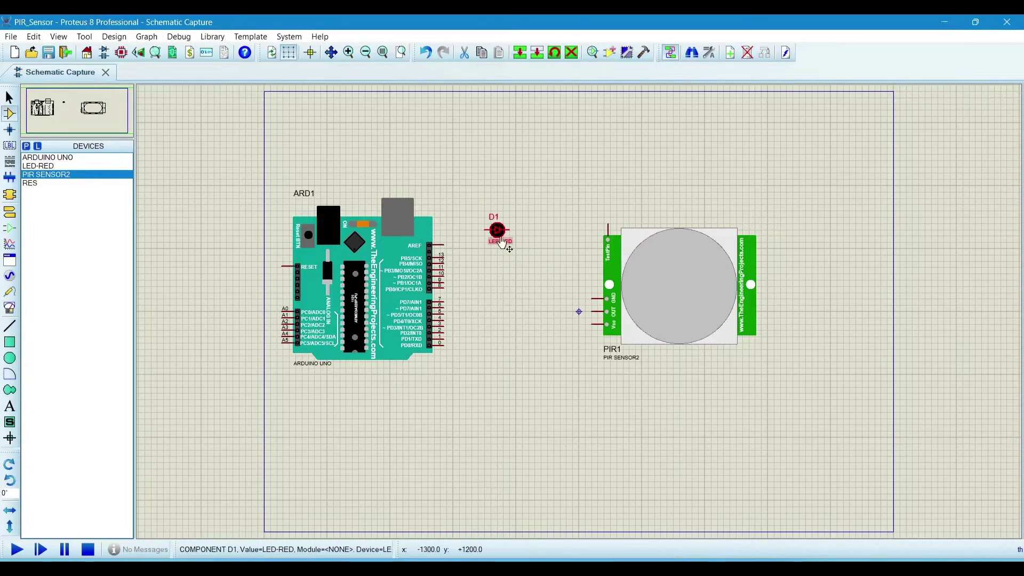
{"action": "left_click", "coordinate": [514, 279]}
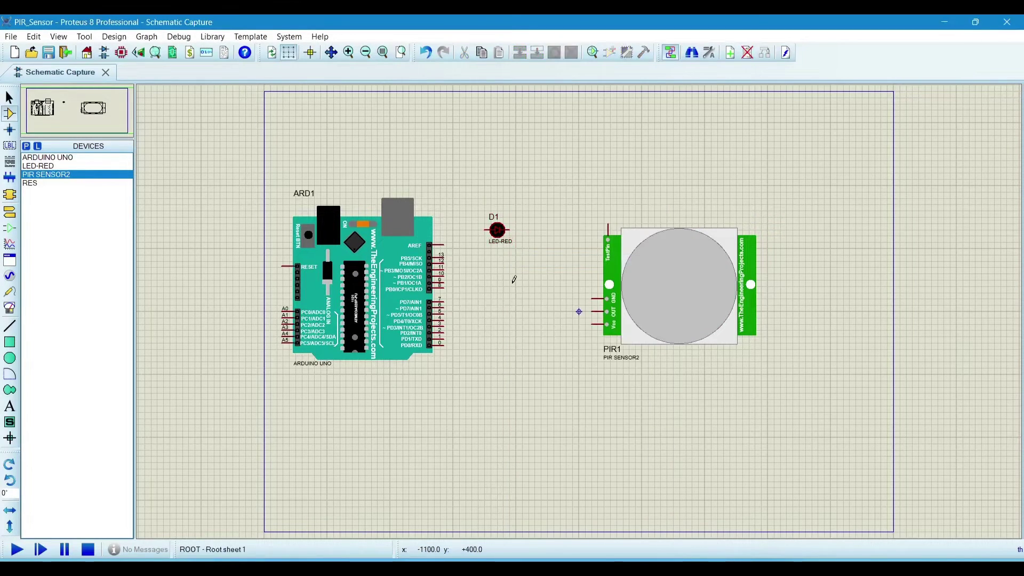
Step: Draw a wire from LED D1's left pin to Arduino pin 13
{"action": "left_click", "coordinate": [486, 230]}
{"action": "left_click", "coordinate": [445, 258]}
{"action": "scroll", "coordinate": [480, 267], "scroll_direction": "up", "scroll_amount": 2}
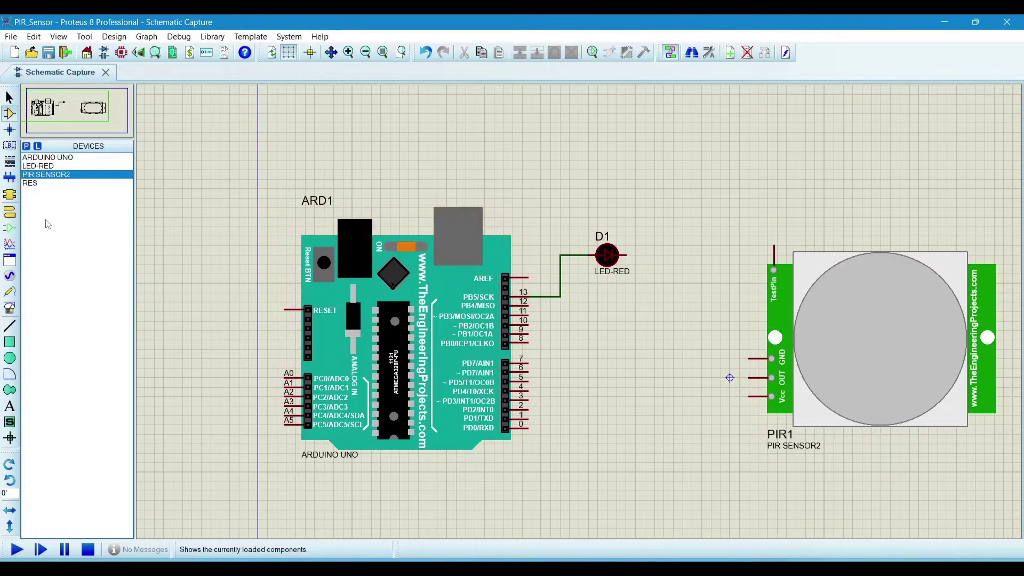
Step: Place resistor R1 right of D1 and wire D1's right pin to it
{"action": "left_click", "coordinate": [38, 184]}
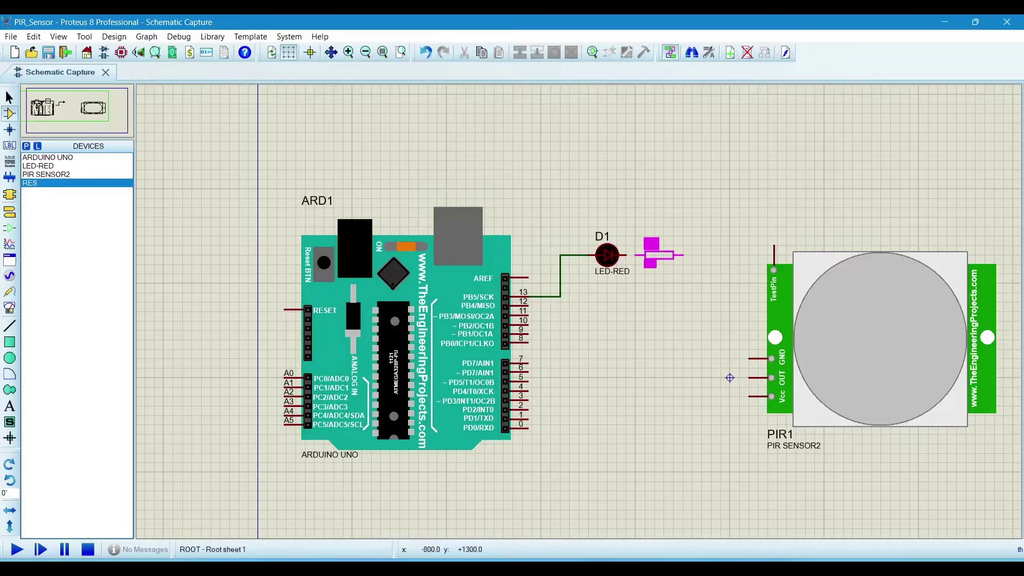
{"action": "left_click", "coordinate": [671, 255]}
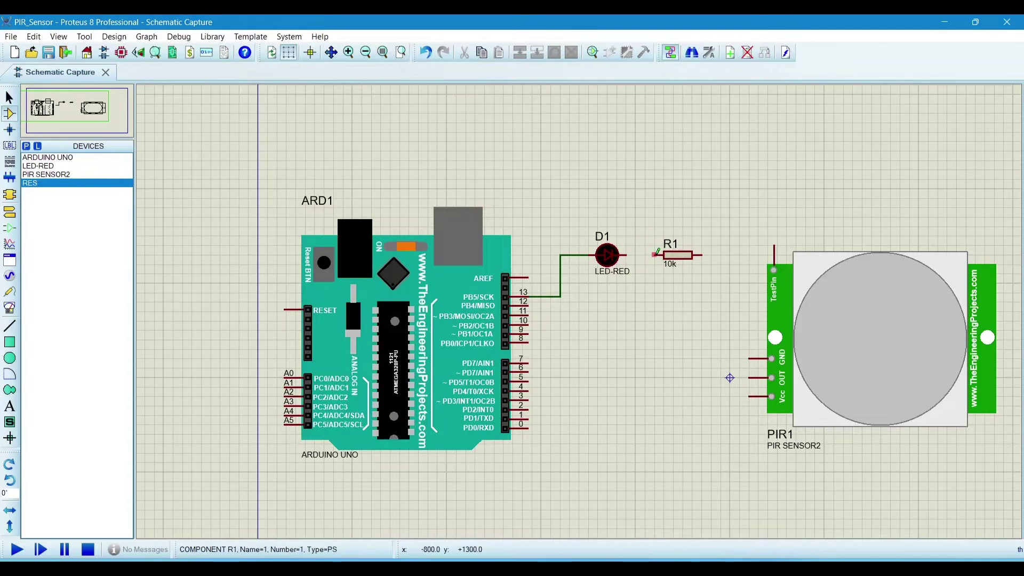
{"action": "left_click", "coordinate": [632, 255]}
{"action": "left_click", "coordinate": [661, 255]}
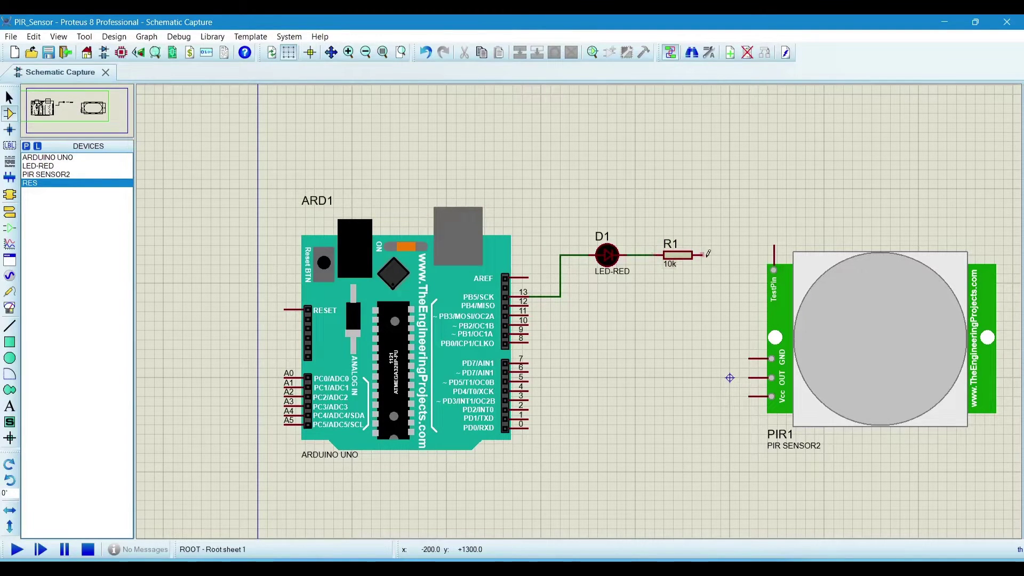
Step: Add a ground terminal below R1 and wire R1's right pin to it
{"action": "left_click", "coordinate": [10, 211]}
{"action": "left_click", "coordinate": [38, 201]}
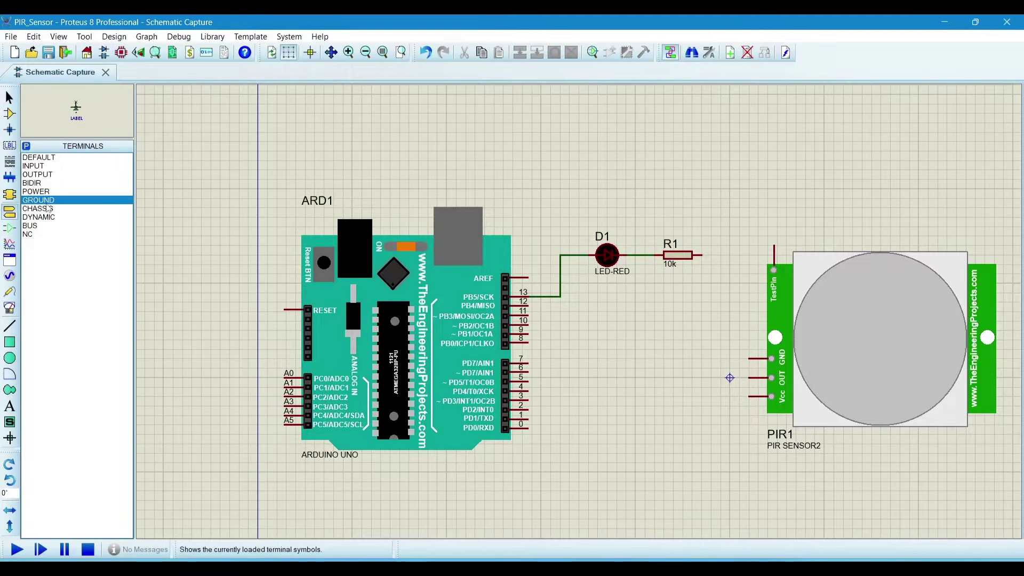
{"action": "left_click", "coordinate": [711, 279]}
{"action": "left_click", "coordinate": [710, 272]}
{"action": "left_click", "coordinate": [702, 254]}
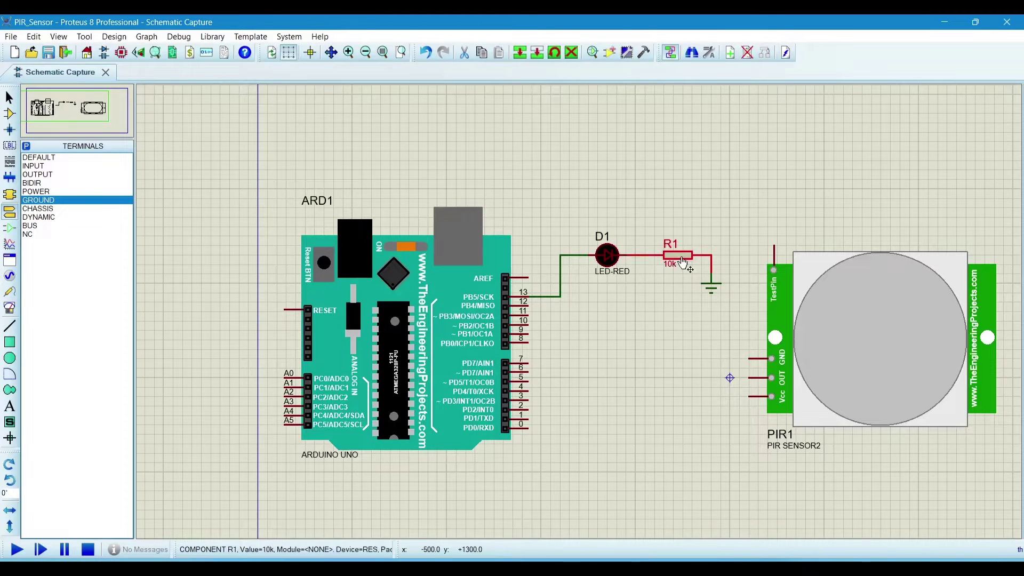
Step: Set resistor R1's resistance to 100
{"action": "double_click", "coordinate": [685, 263]}
{"action": "left_click", "coordinate": [443, 209]}
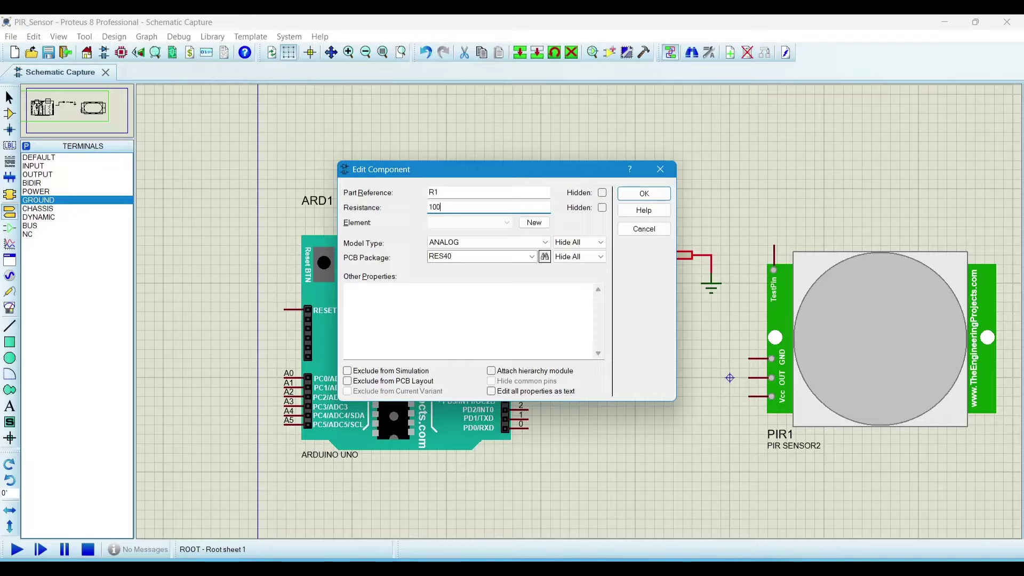
{"action": "type", "text": "0"}
{"action": "left_click", "coordinate": [644, 193]}
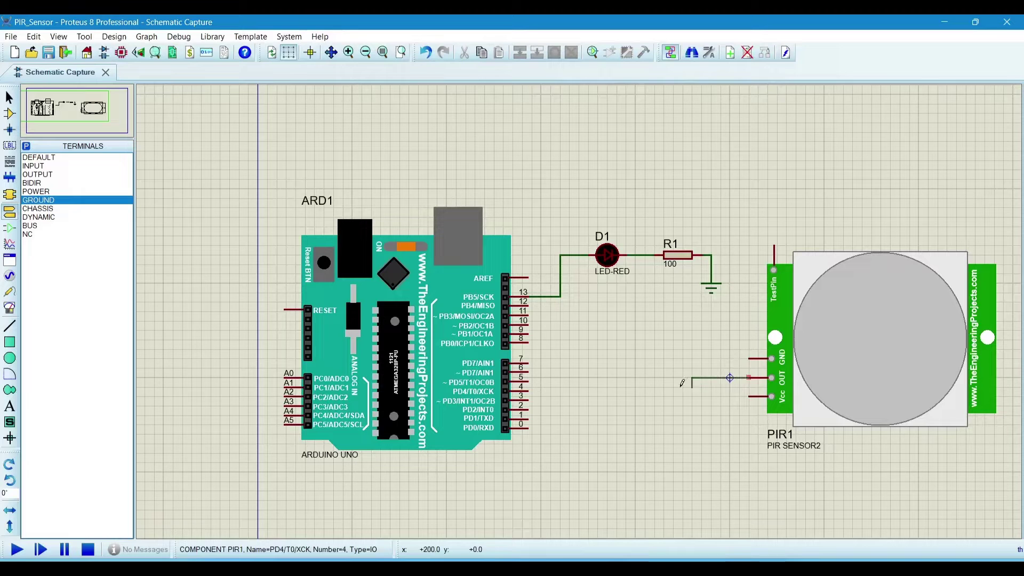
Step: Wire PIR OUT to Arduino pin 12 and connect a power terminal to its Vcc pin
{"action": "left_click", "coordinate": [747, 378]}
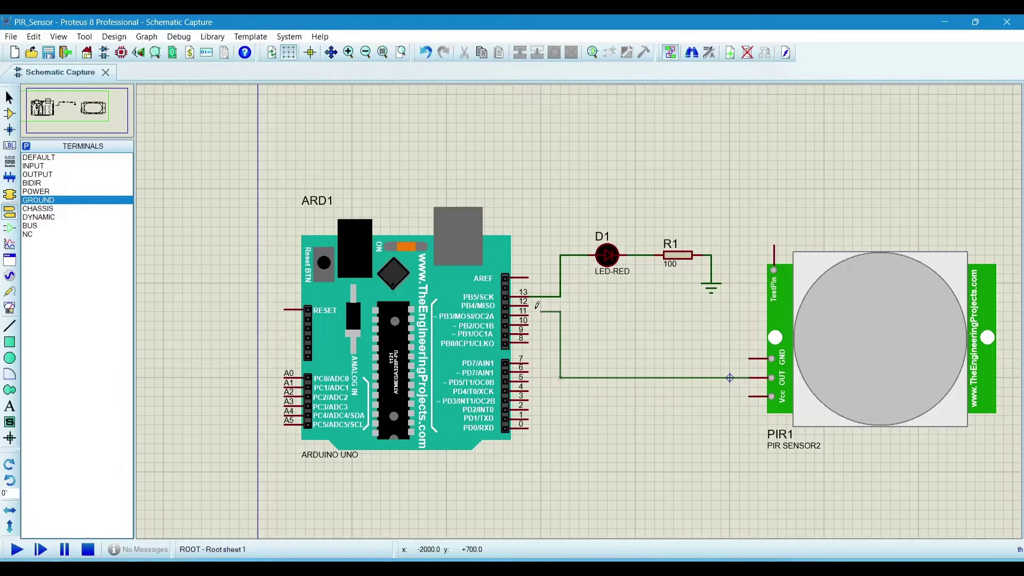
{"action": "left_click", "coordinate": [529, 306]}
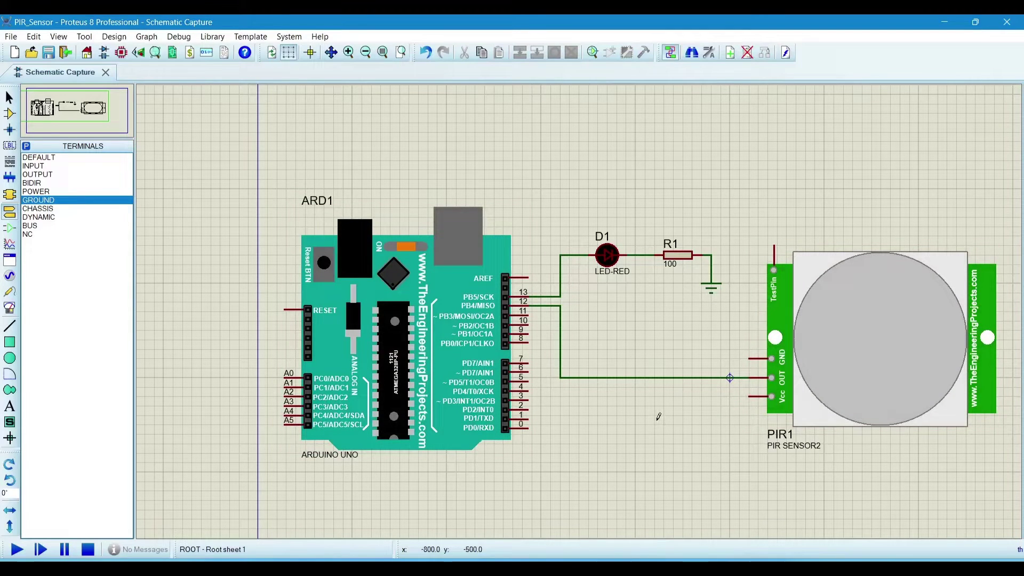
{"action": "left_click", "coordinate": [65, 193]}
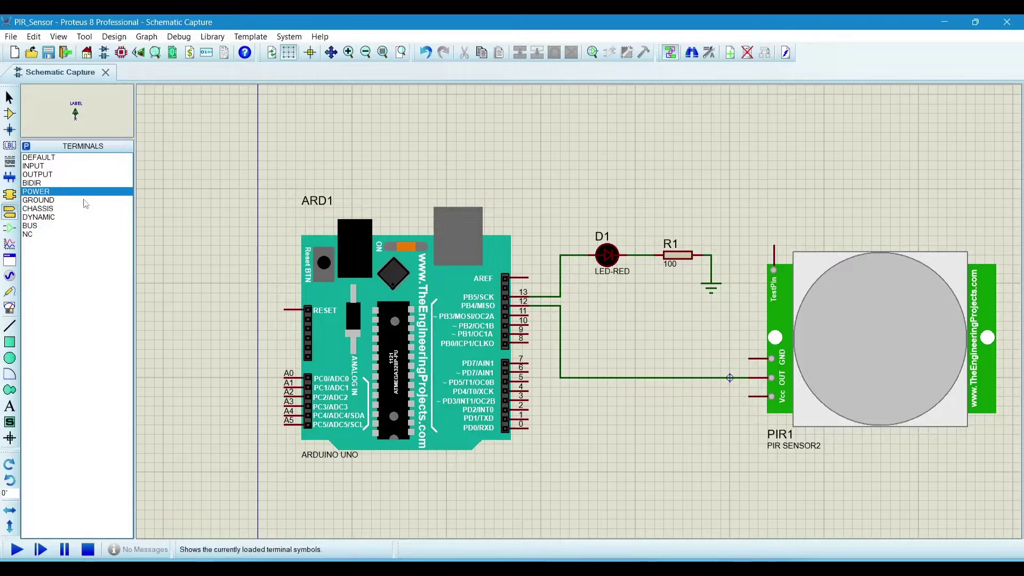
{"action": "left_click", "coordinate": [701, 405]}
{"action": "left_click", "coordinate": [701, 414]}
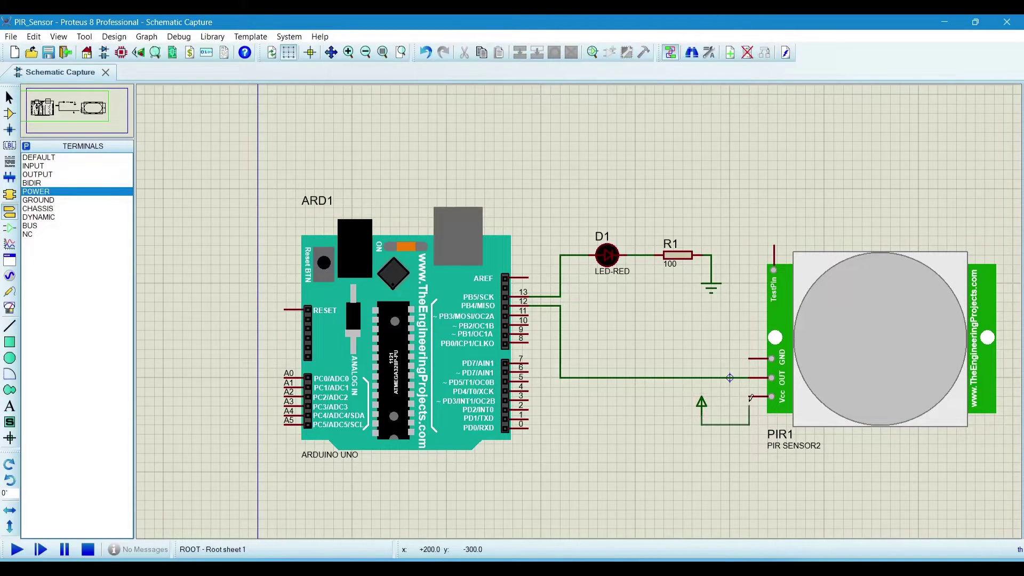
{"action": "left_click", "coordinate": [750, 397]}
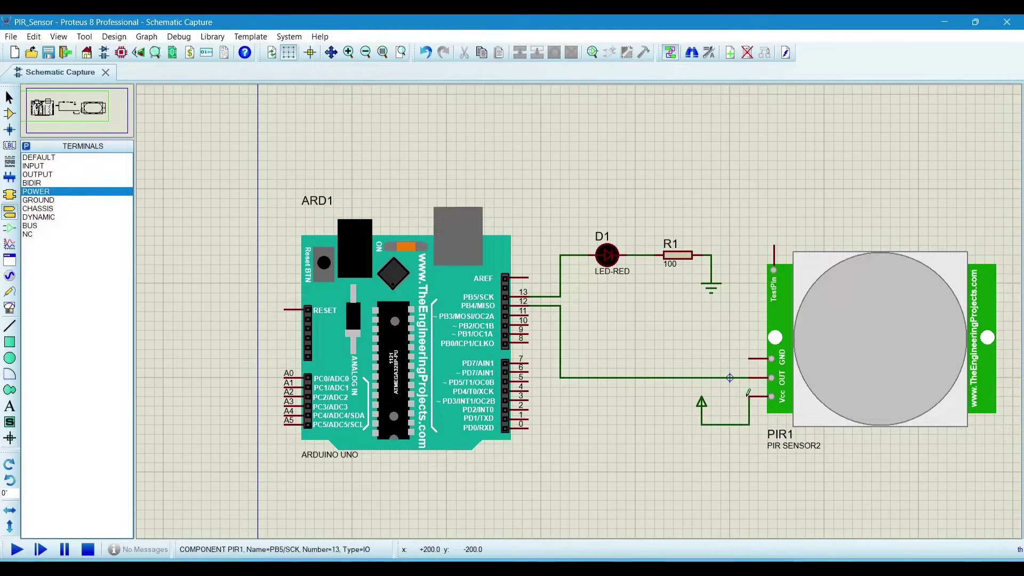
Step: Wire the PIR sensor's GND pin to the ground terminal
{"action": "left_click", "coordinate": [749, 358]}
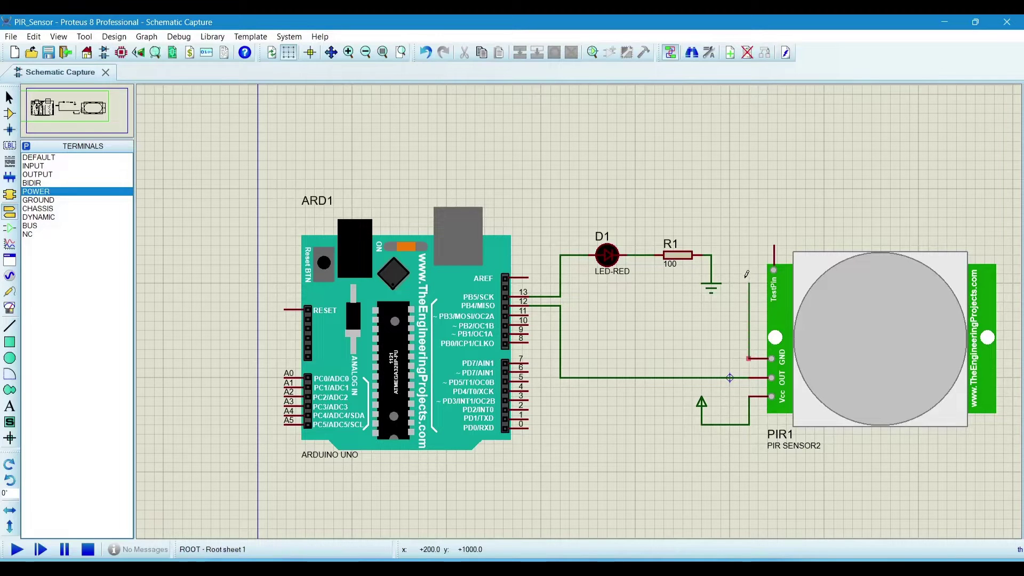
{"action": "left_click", "coordinate": [710, 272]}
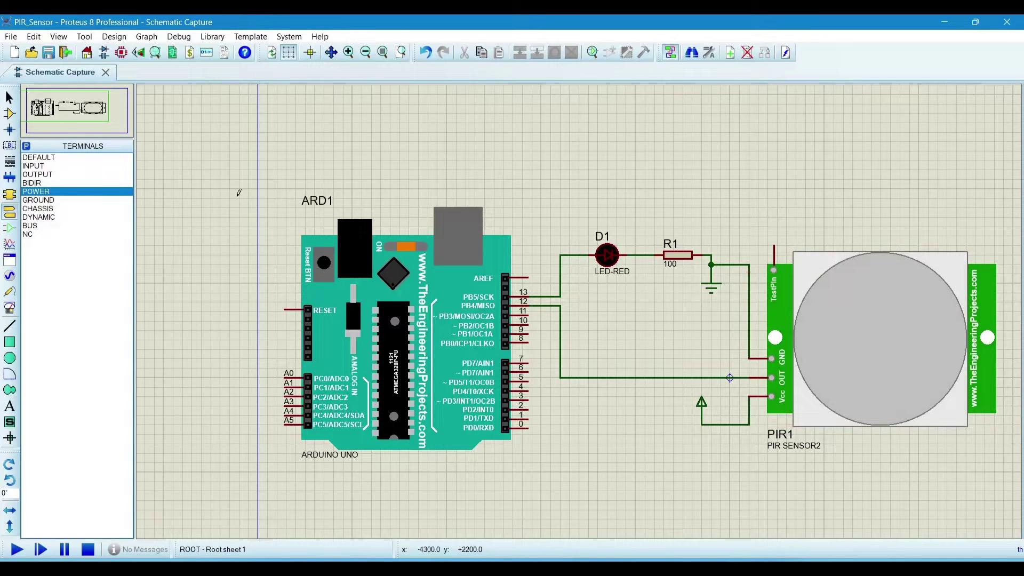
{"action": "left_click", "coordinate": [25, 147]}
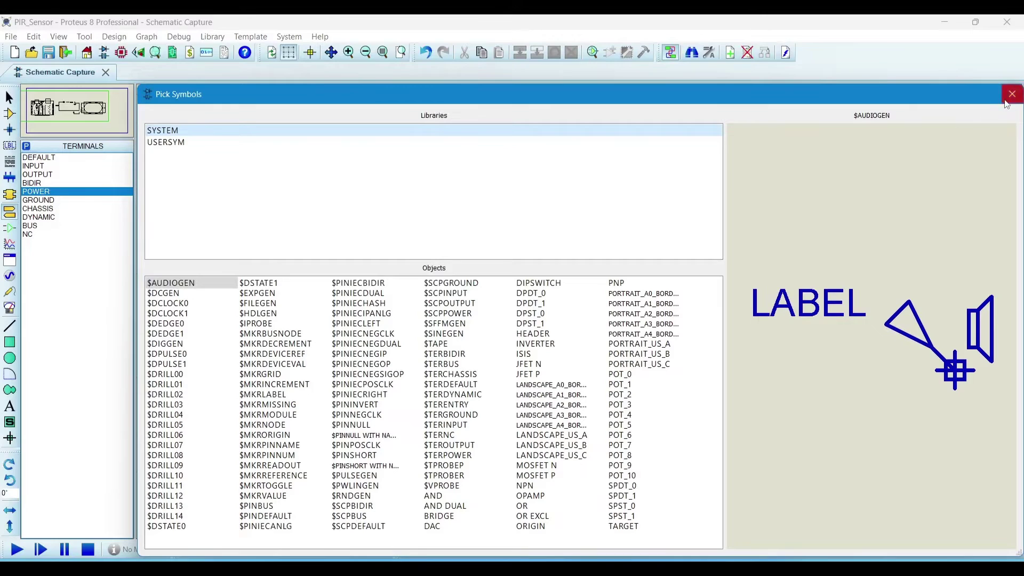
Step: Add LOGICTOGGLE to the device list from the component library
{"action": "left_click", "coordinate": [1012, 94]}
{"action": "left_click", "coordinate": [9, 98]}
{"action": "left_click", "coordinate": [27, 147]}
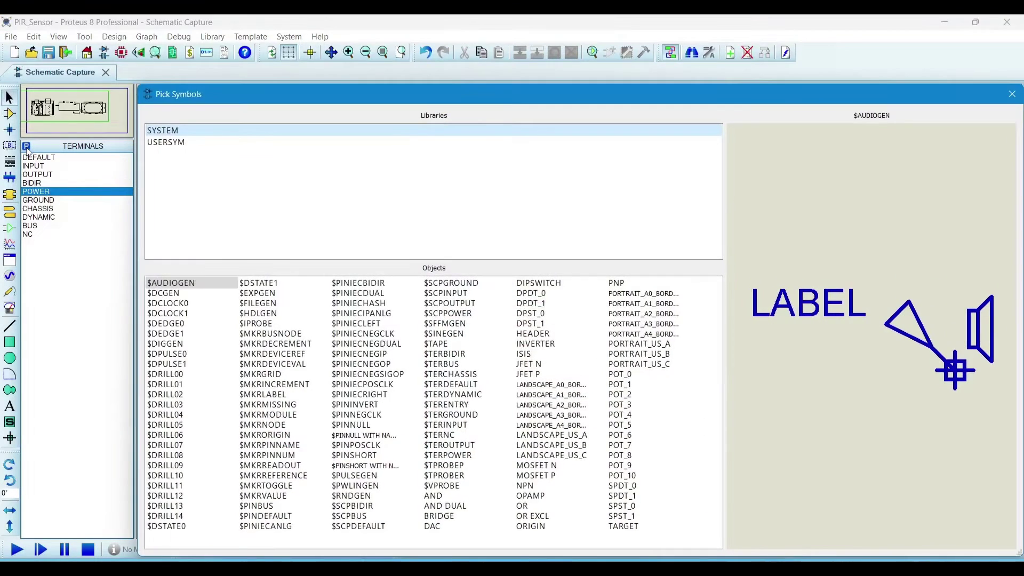
{"action": "left_click", "coordinate": [1006, 99]}
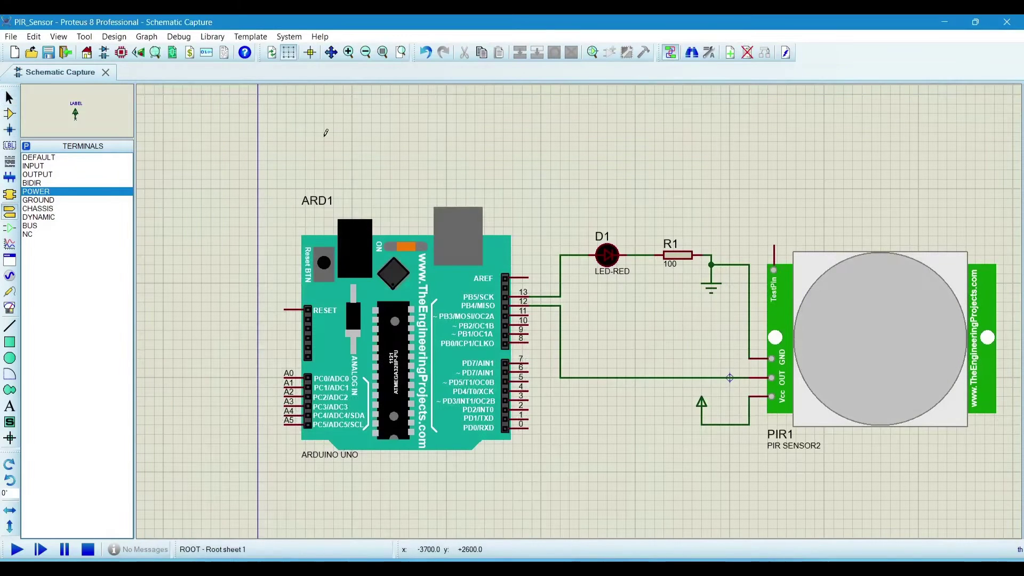
{"action": "left_click", "coordinate": [10, 114]}
{"action": "left_click", "coordinate": [27, 147]}
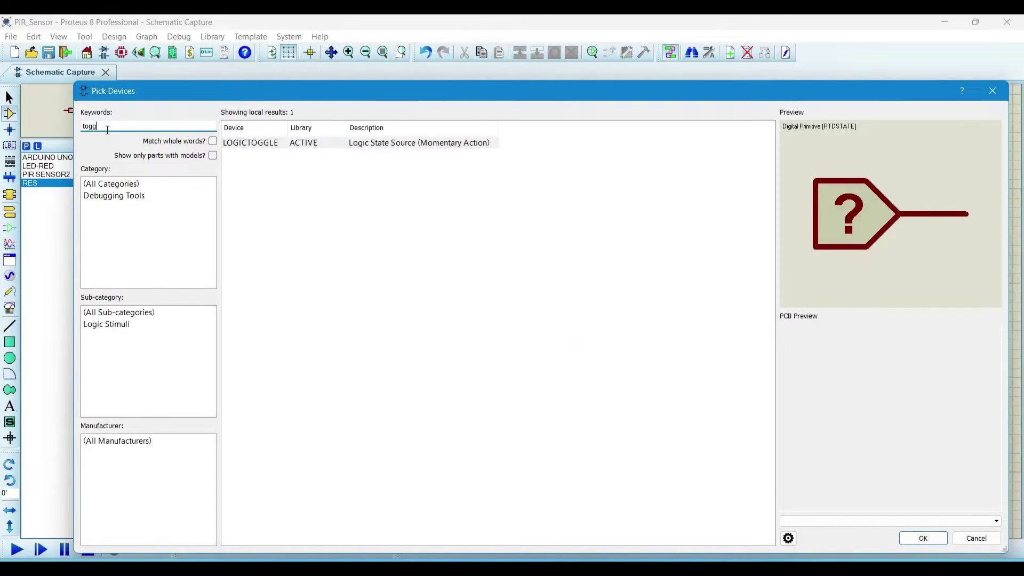
{"action": "double_click", "coordinate": [245, 144]}
{"action": "left_click", "coordinate": [993, 90]}
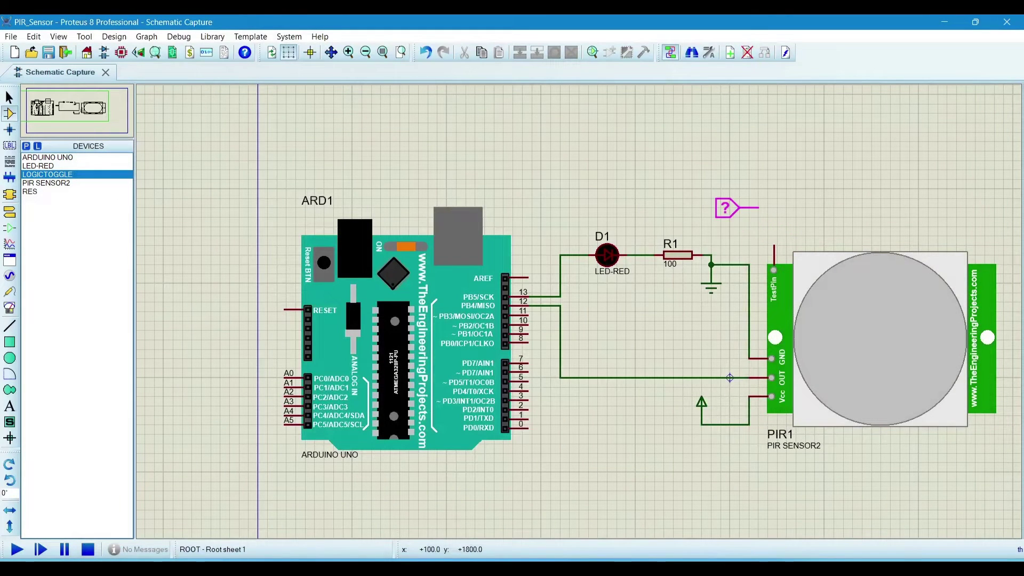
Step: Place the logic toggle above PIR1, wire it to TestPin, then view the GitHub repository in the browser
{"action": "left_click", "coordinate": [761, 208]}
{"action": "left_click", "coordinate": [763, 207]}
{"action": "left_click", "coordinate": [773, 270]}
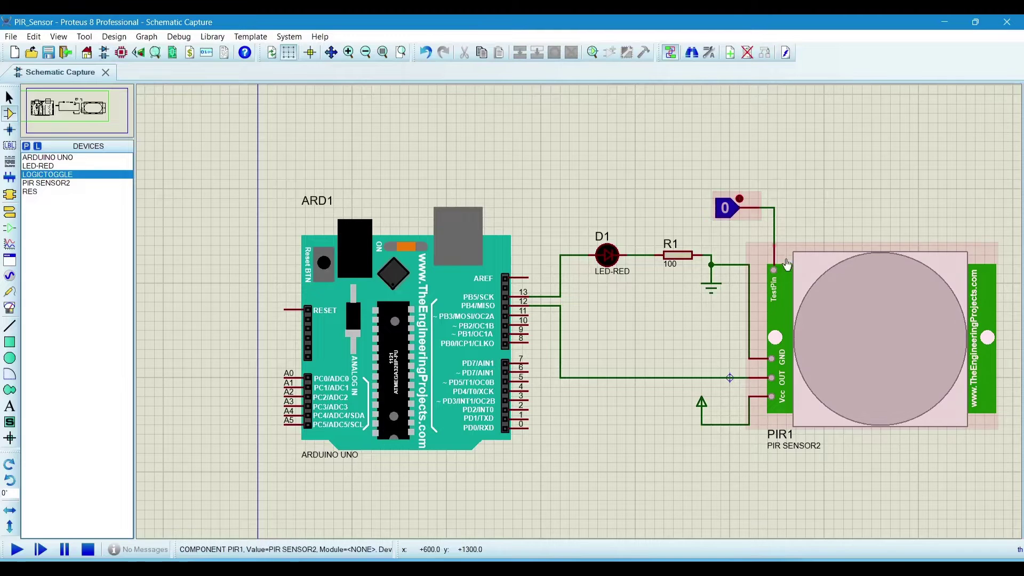
{"action": "left_click", "coordinate": [725, 214]}
{"action": "left_click", "coordinate": [725, 214]}
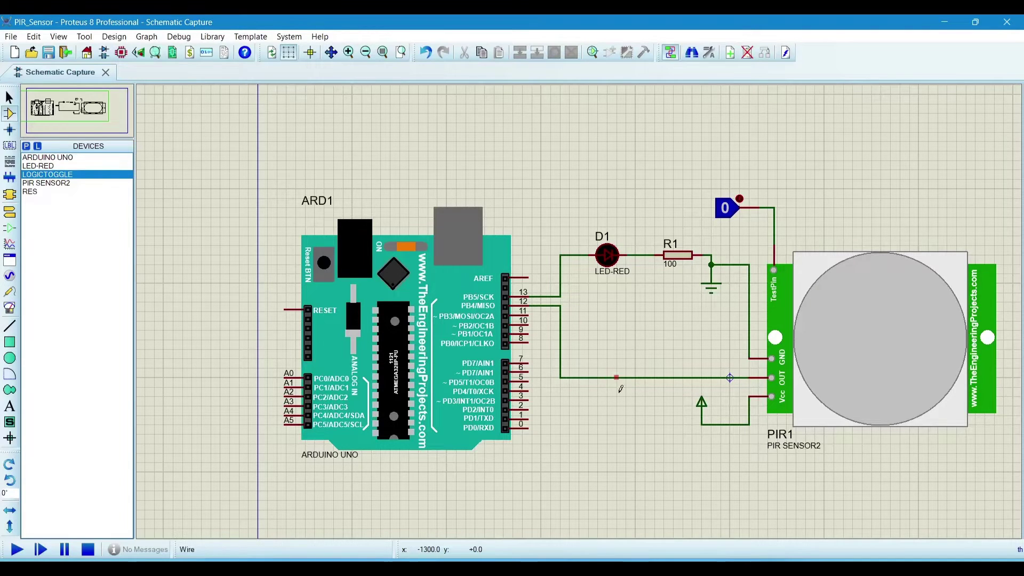
{"action": "key", "text": "alt+Tab"}
{"action": "scroll", "coordinate": [337, 333], "scroll_direction": "down", "scroll_amount": 1}
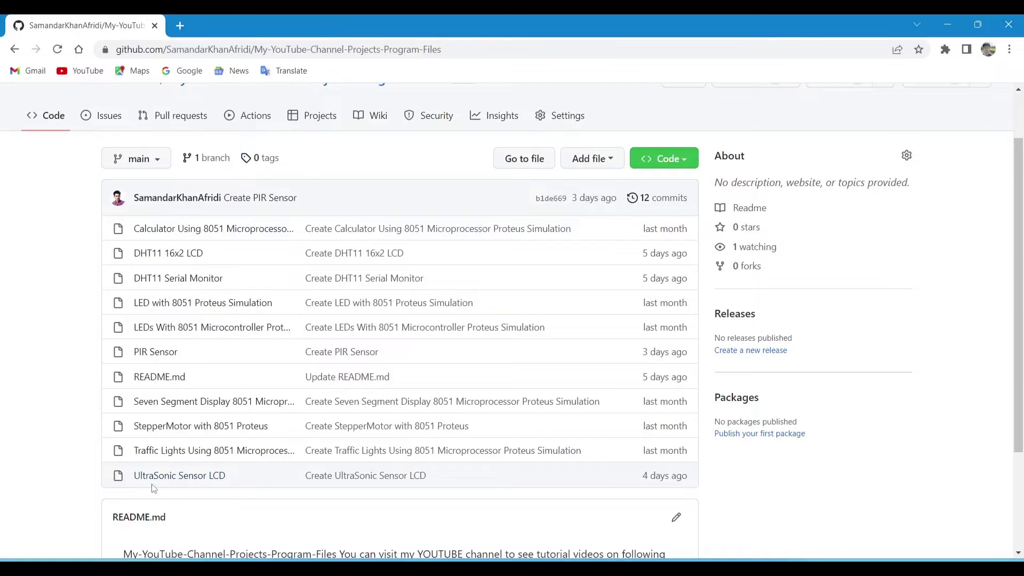
Step: Copy the raw PIR Sensor sketch code from GitHub and minimize Chrome
{"action": "left_click", "coordinate": [156, 353]}
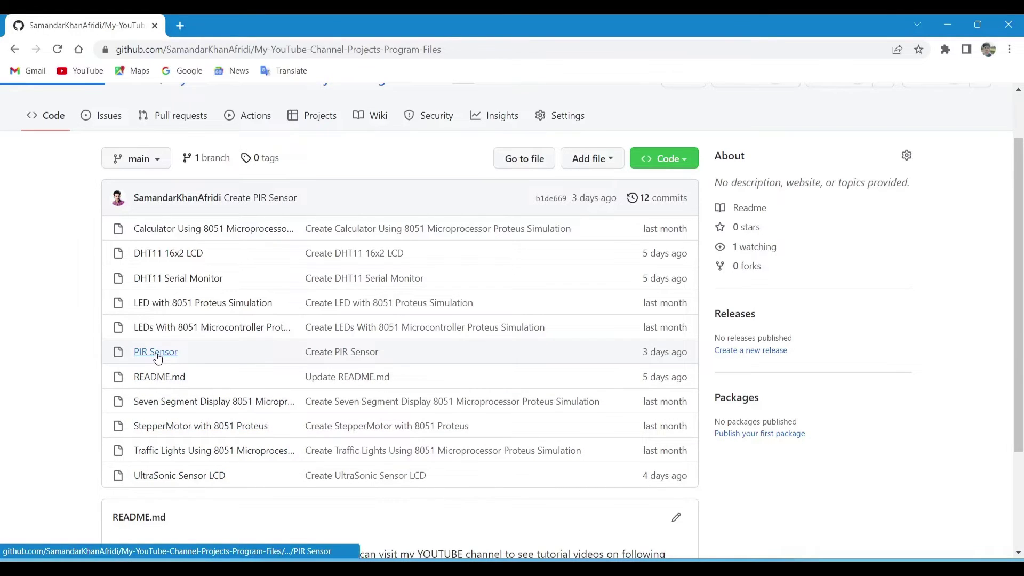
{"action": "scroll", "coordinate": [426, 414], "scroll_direction": "down", "scroll_amount": 5}
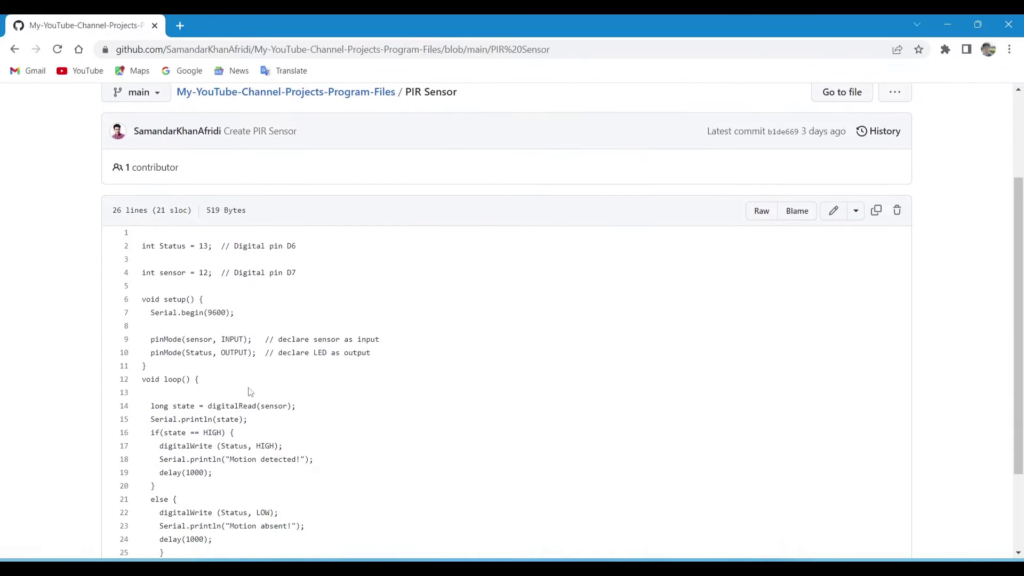
{"action": "scroll", "coordinate": [352, 424], "scroll_direction": "up", "scroll_amount": 3}
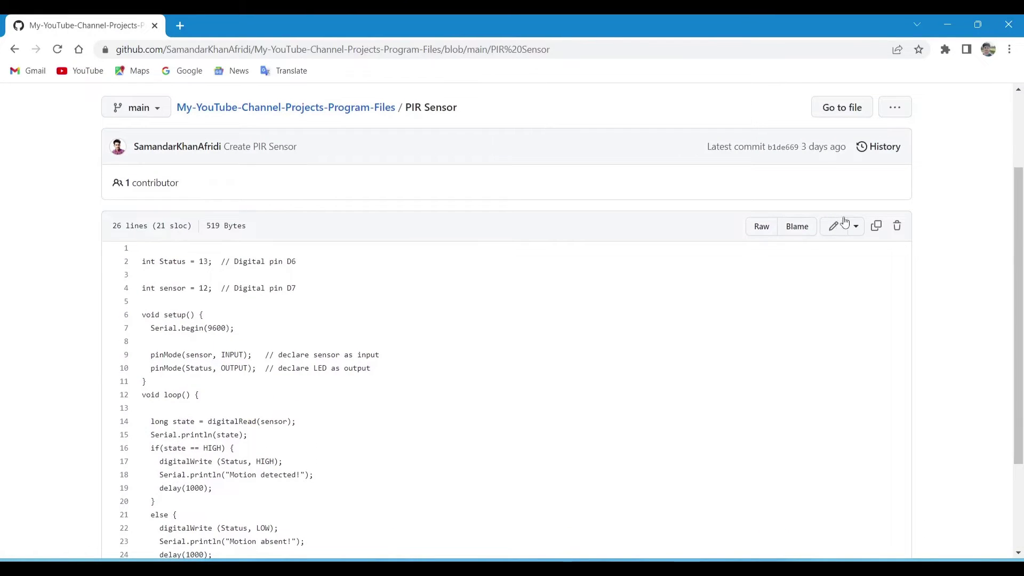
{"action": "left_click", "coordinate": [876, 227]}
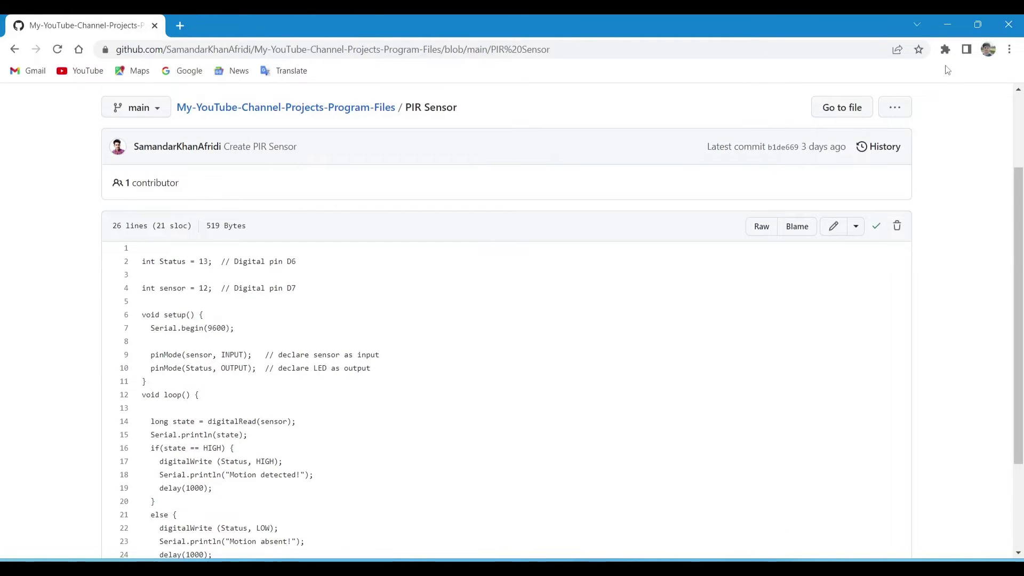
{"action": "left_click", "coordinate": [946, 25]}
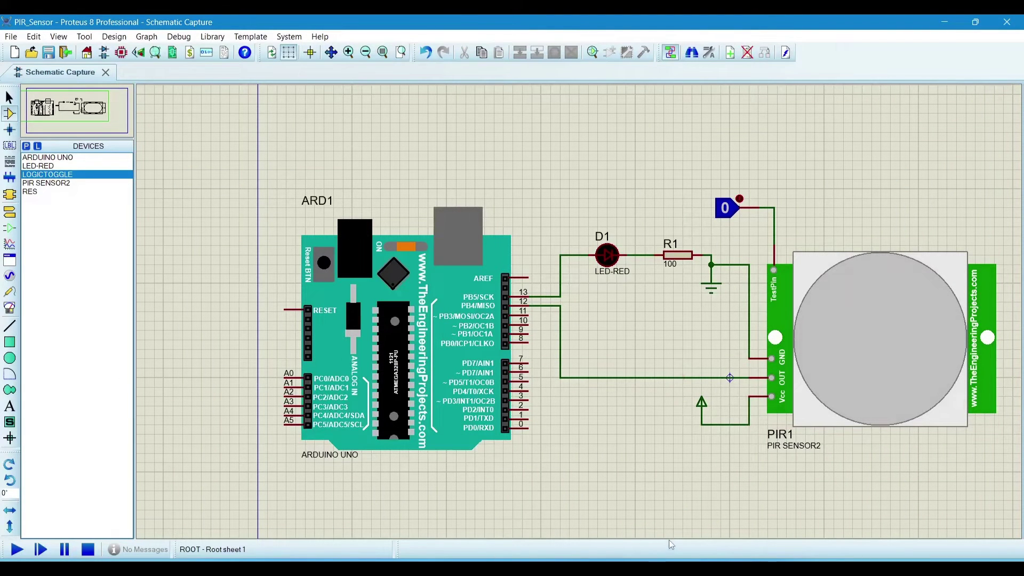
Step: Replace all code in the Arduino IDE sketch with the copied PIR sensor code
{"action": "left_click", "coordinate": [745, 562]}
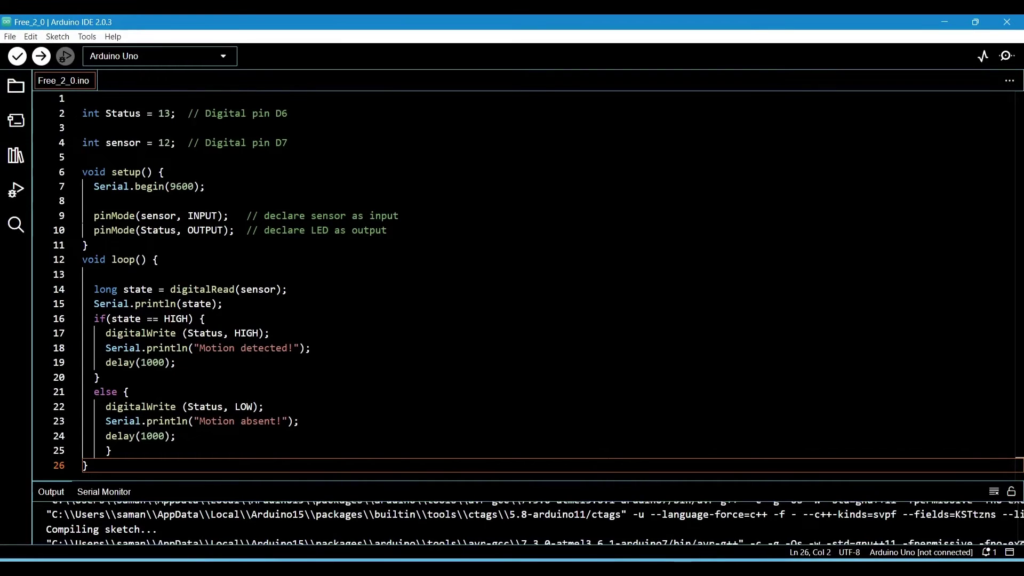
{"action": "left_click", "coordinate": [299, 421]}
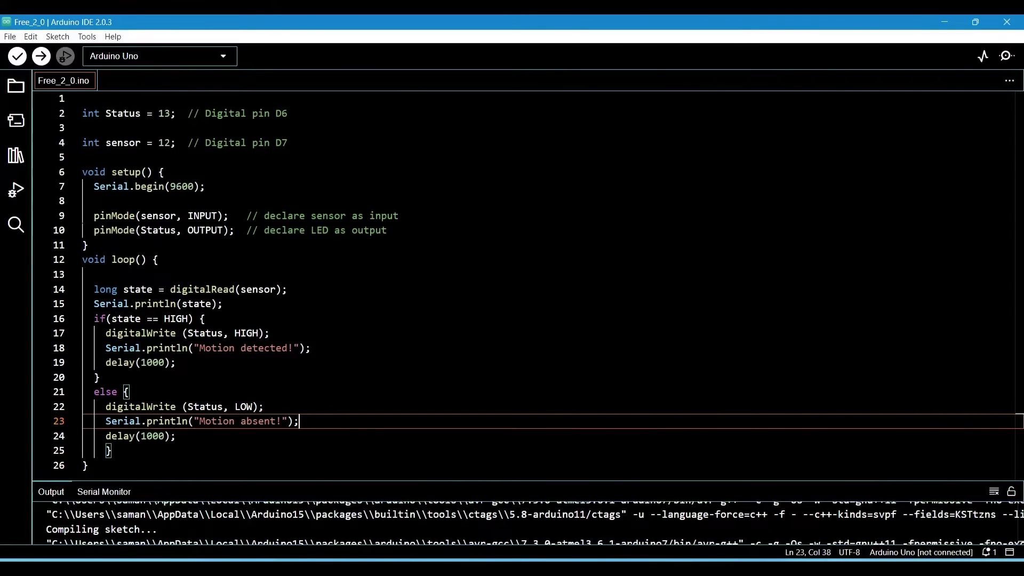
{"action": "key", "text": "ctrl+a"}
{"action": "key", "text": "ctrl+v"}
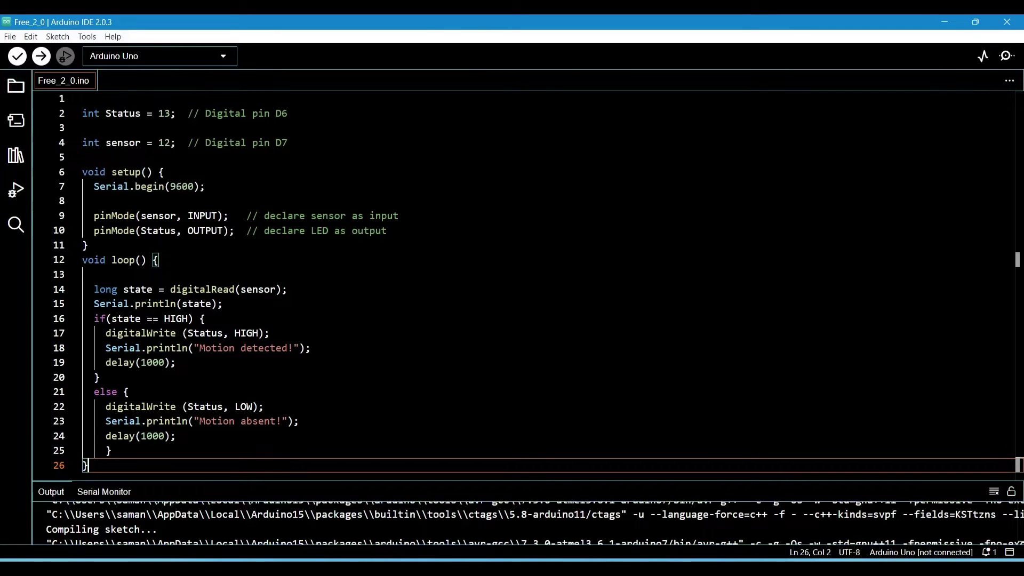
Step: Enable verbose output during compile in File > Preferences
{"action": "left_click", "coordinate": [10, 36]}
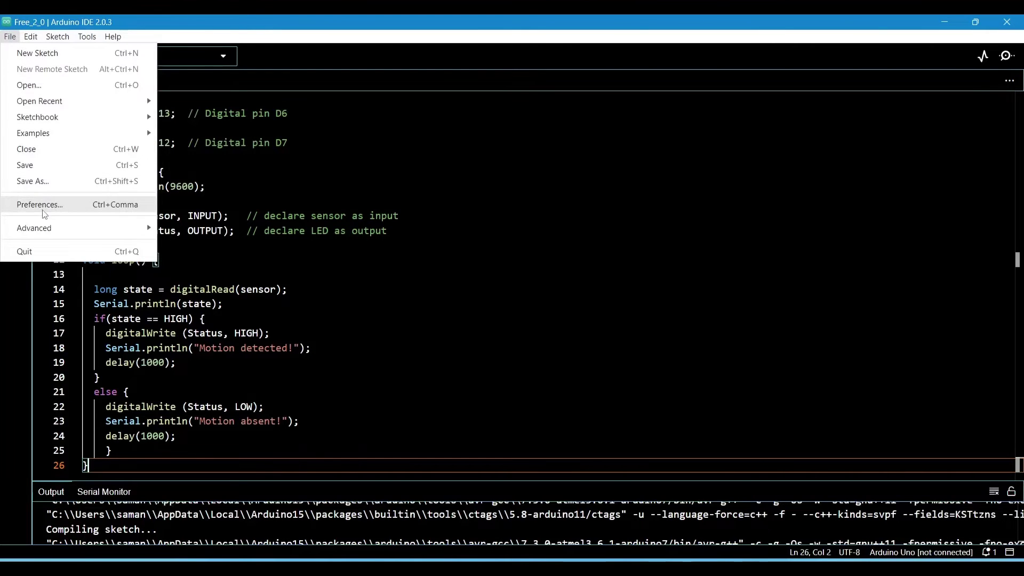
{"action": "left_click", "coordinate": [56, 207]}
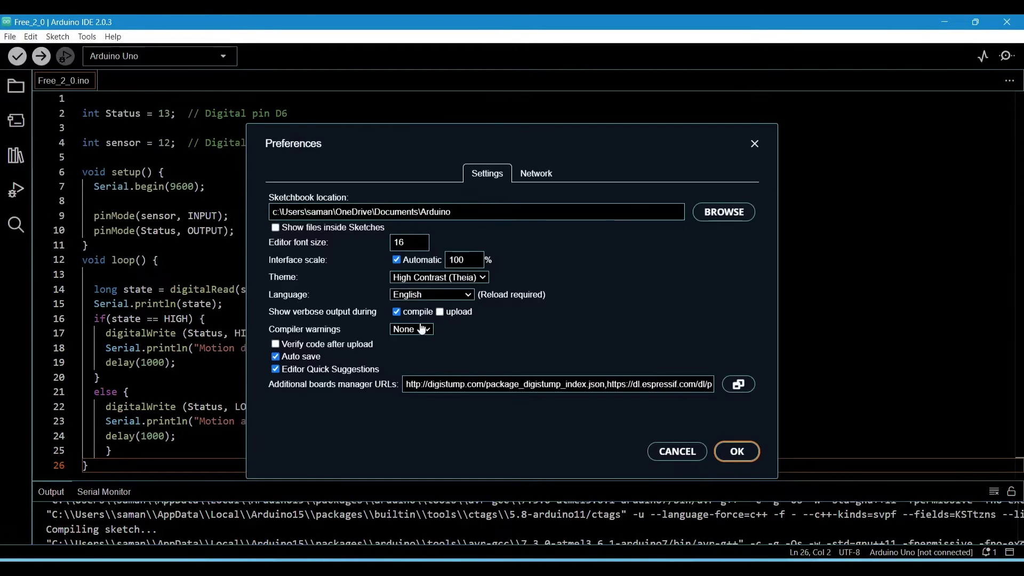
{"action": "left_click", "coordinate": [738, 453]}
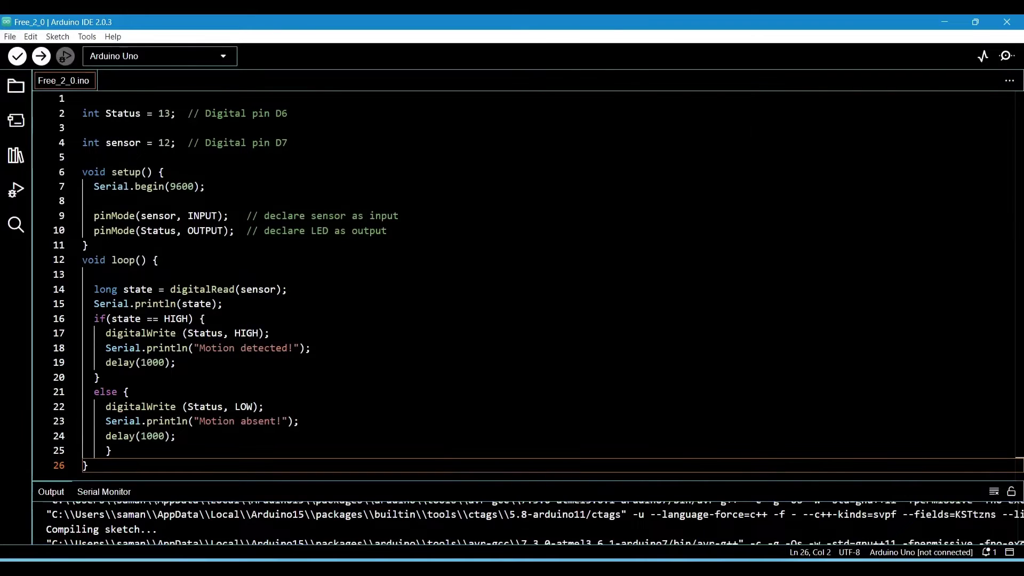
Step: Compile the PIR sketch and enlarge the output panel to read the log
{"action": "left_click", "coordinate": [18, 60]}
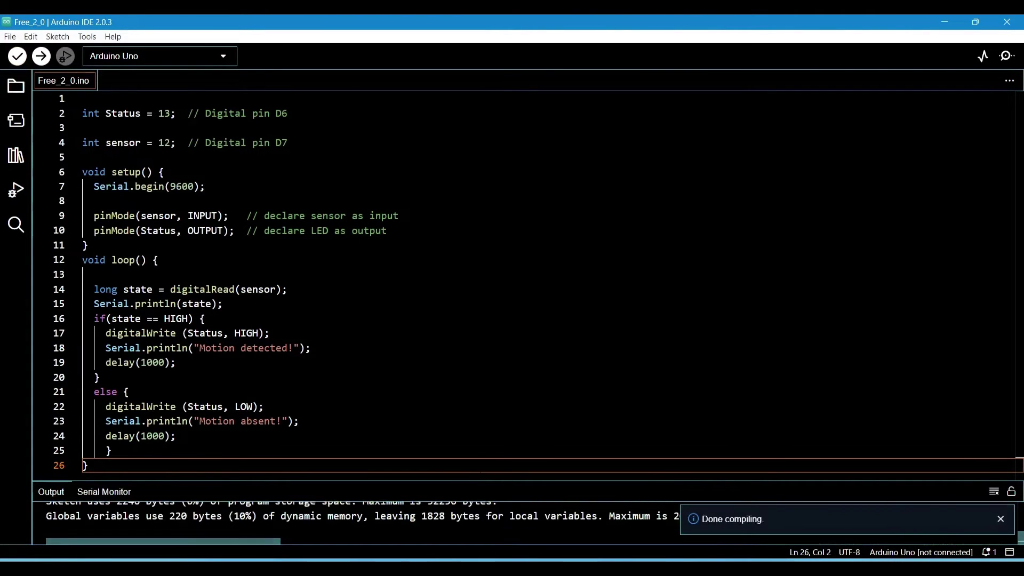
{"action": "left_click_drag", "start_coordinate": [484, 490], "coordinate": [439, 339]}
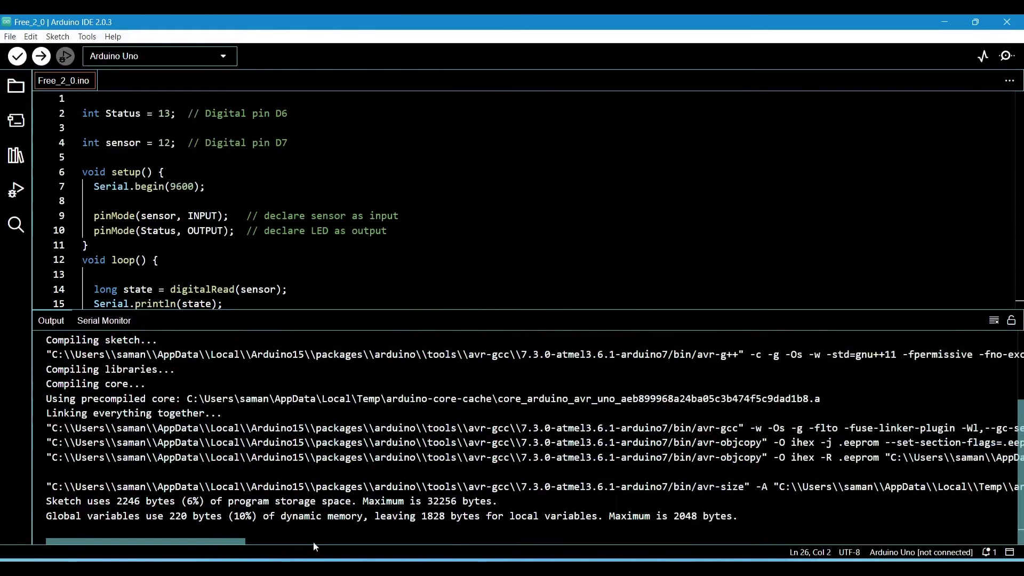
{"action": "left_click_drag", "start_coordinate": [223, 542], "coordinate": [482, 545]}
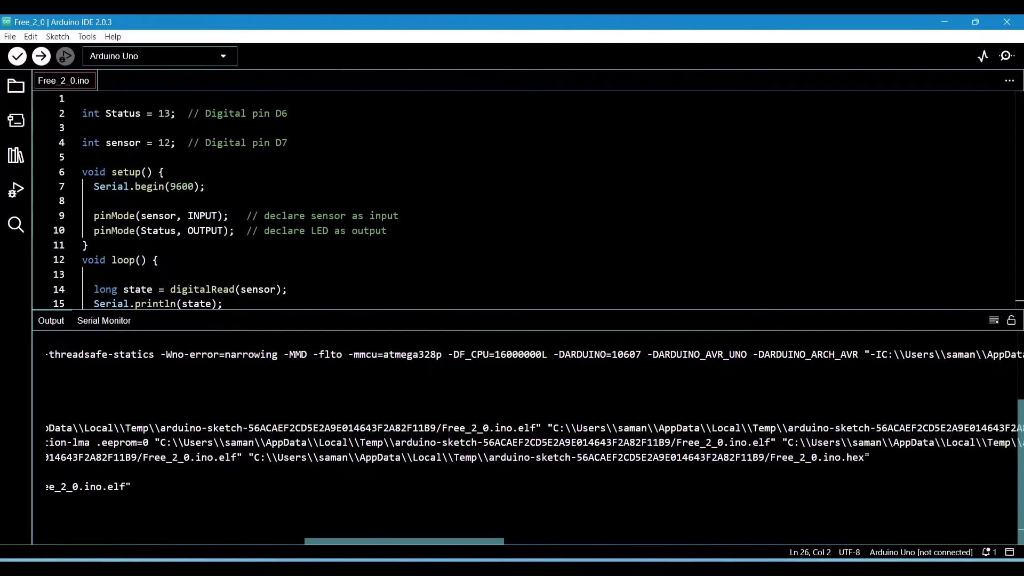
Step: Copy the generated .hex file's full path from the compile log
{"action": "left_click_drag", "start_coordinate": [867, 457], "coordinate": [905, 457]}
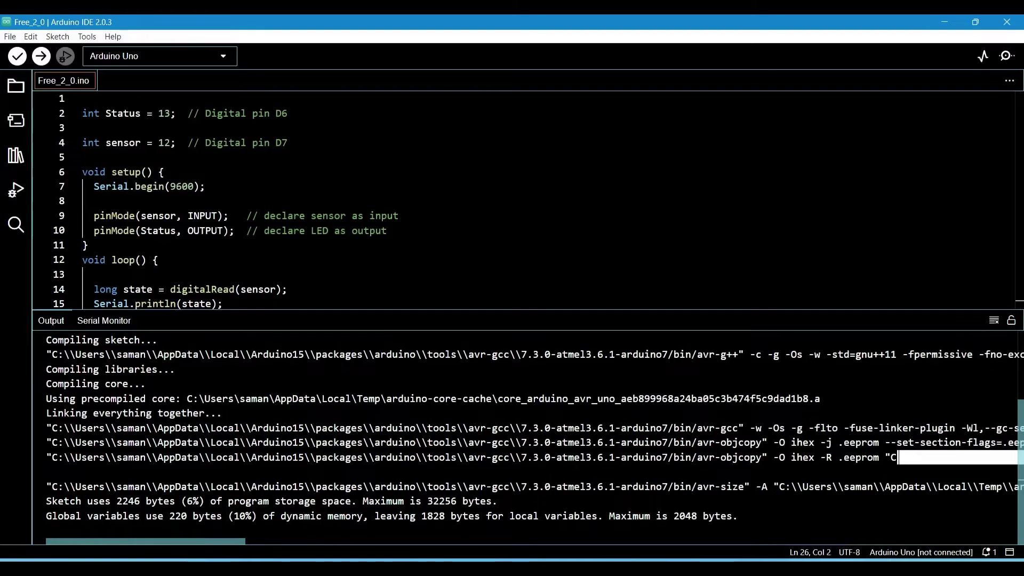
{"action": "left_click", "coordinate": [497, 501]}
{"action": "left_click_drag", "start_coordinate": [199, 540], "coordinate": [477, 544]}
{"action": "left_click_drag", "start_coordinate": [800, 457], "coordinate": [391, 457]}
{"action": "left_click", "coordinate": [47, 472]}
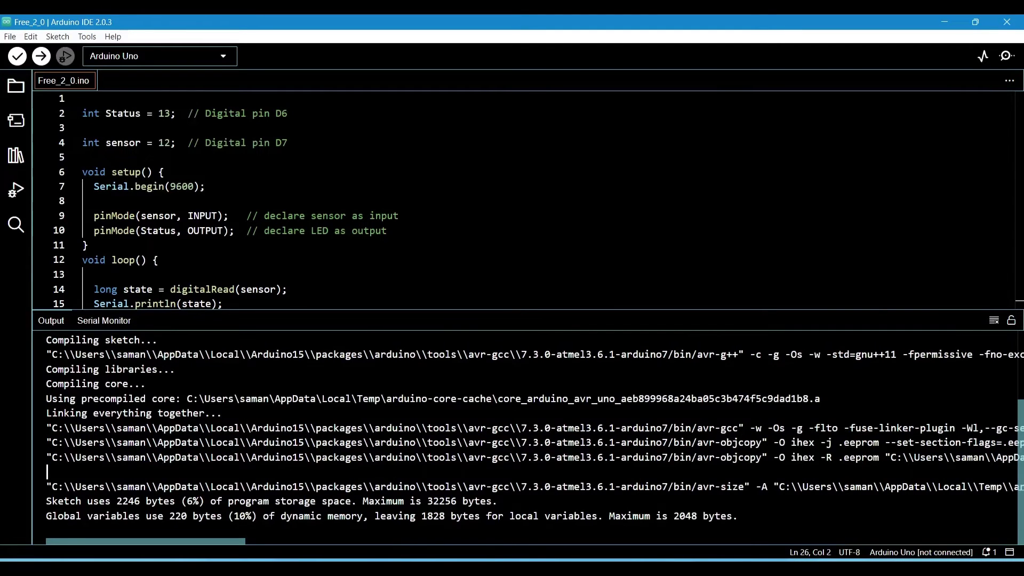
{"action": "left_click_drag", "start_coordinate": [1001, 457], "coordinate": [391, 459]}
{"action": "right_click", "coordinate": [391, 459]}
{"action": "left_click", "coordinate": [410, 467]}
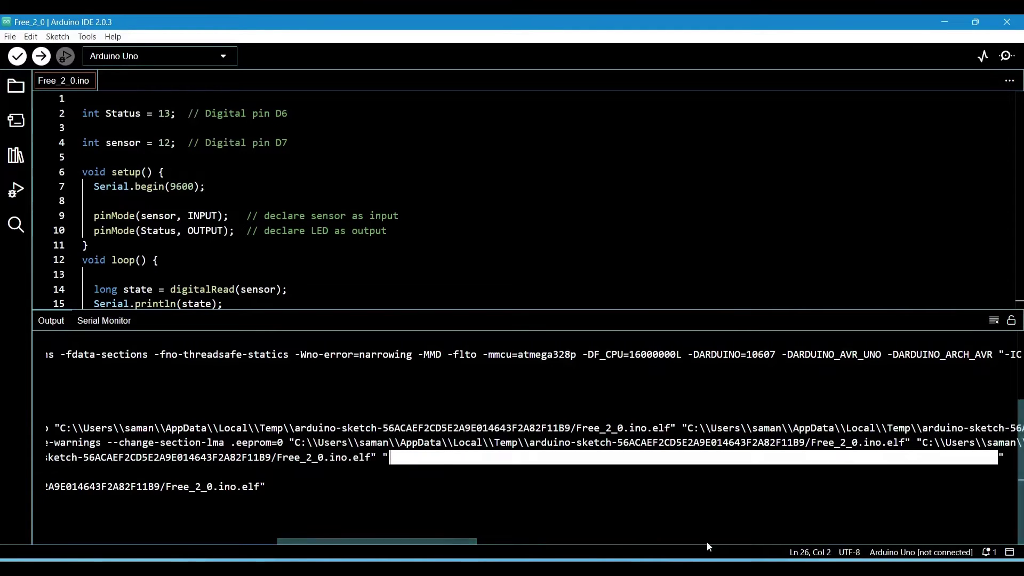
{"action": "key", "text": "alt+Tab"}
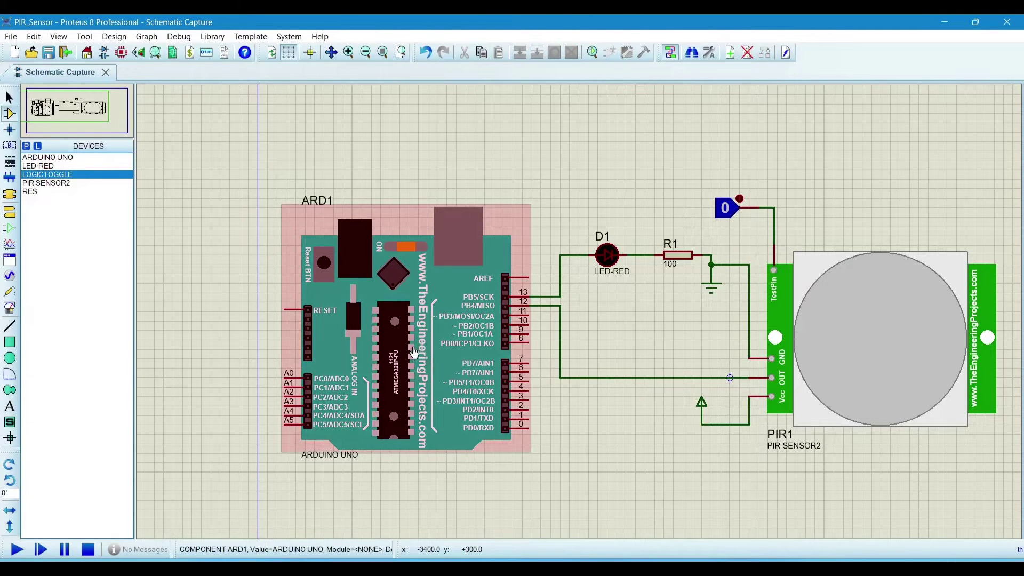
Step: Paste the Free_2_0.ino.hex path into ARD1's Program File field and confirm
{"action": "double_click", "coordinate": [410, 349]}
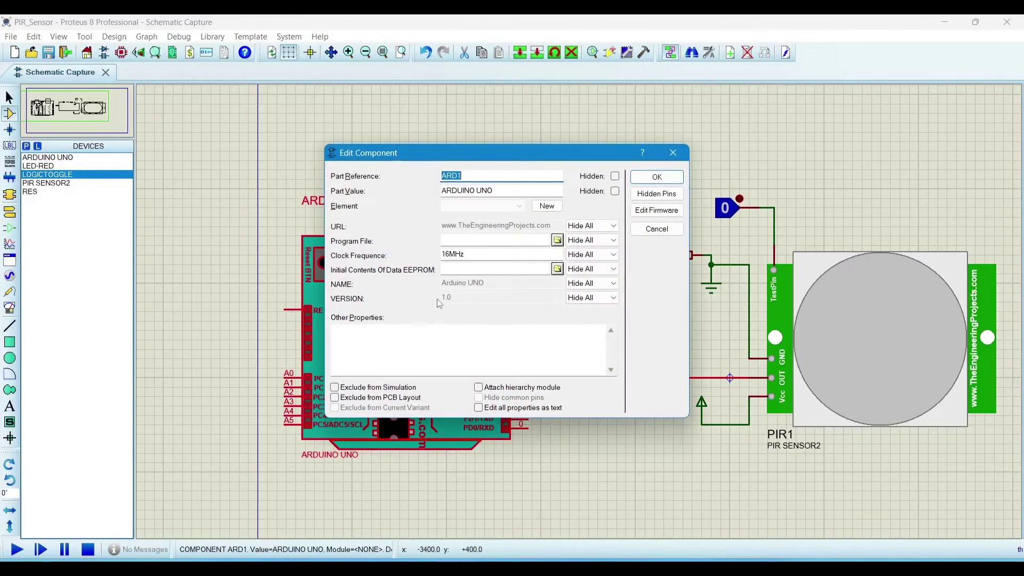
{"action": "left_click", "coordinate": [460, 242]}
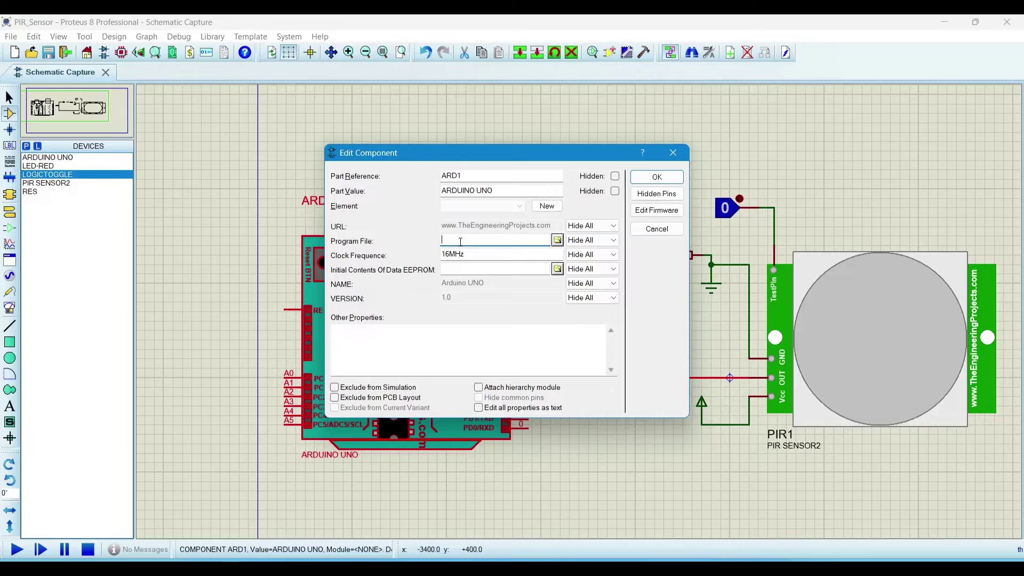
{"action": "key", "text": "ctrl+v"}
{"action": "left_click", "coordinate": [657, 178]}
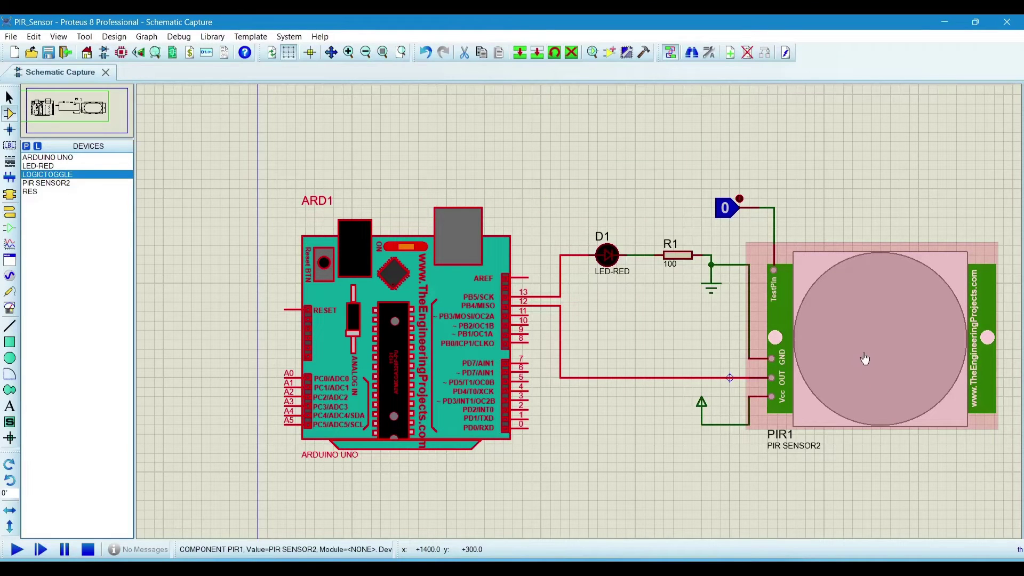
Step: Hide the Arduino IDE and browse the Arduino Proteus libraries folder on the desktop
{"action": "left_click", "coordinate": [945, 22]}
{"action": "left_click", "coordinate": [953, 21]}
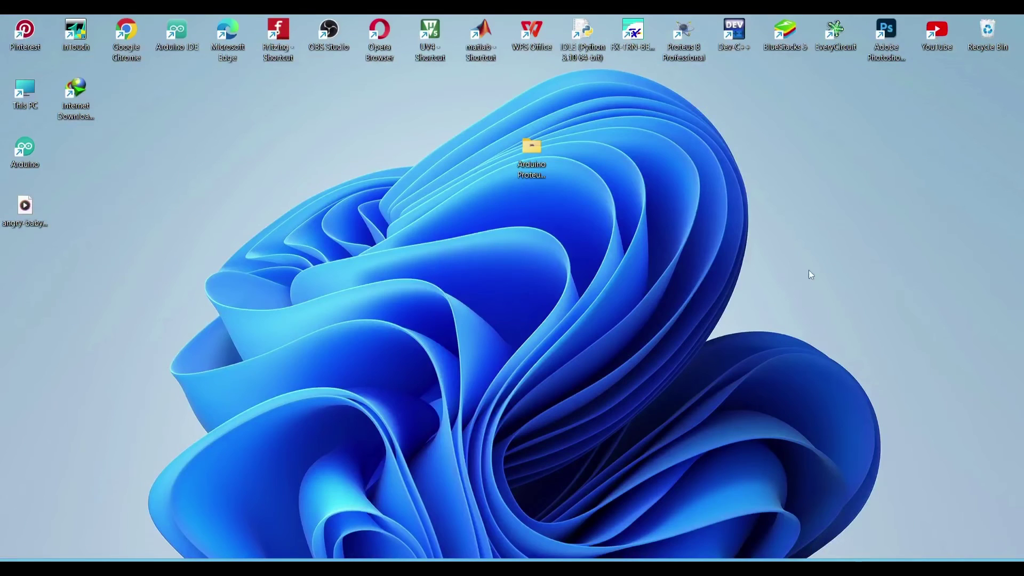
{"action": "double_click", "coordinate": [531, 154]}
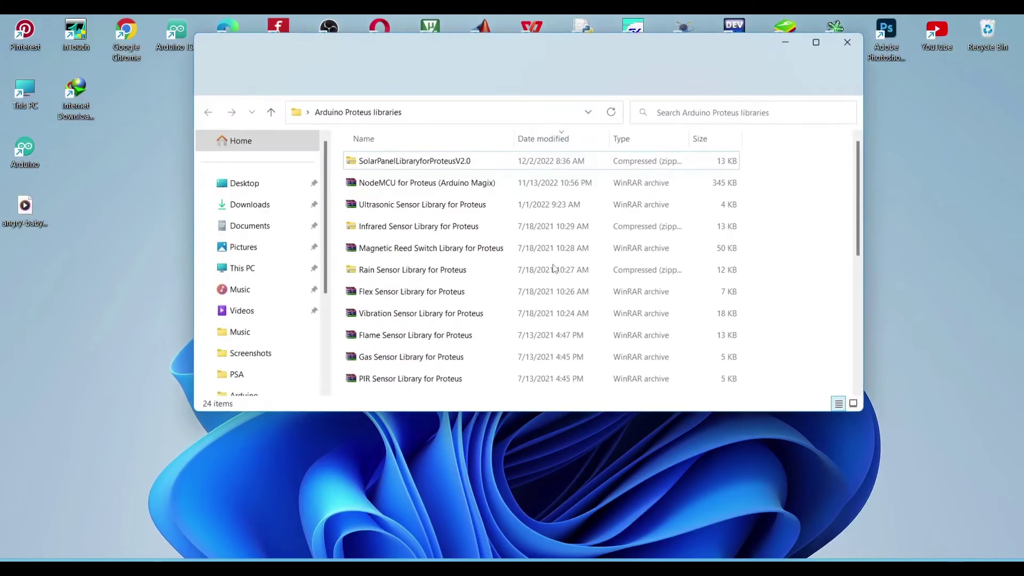
{"action": "scroll", "coordinate": [431, 312], "scroll_direction": "down", "scroll_amount": 3}
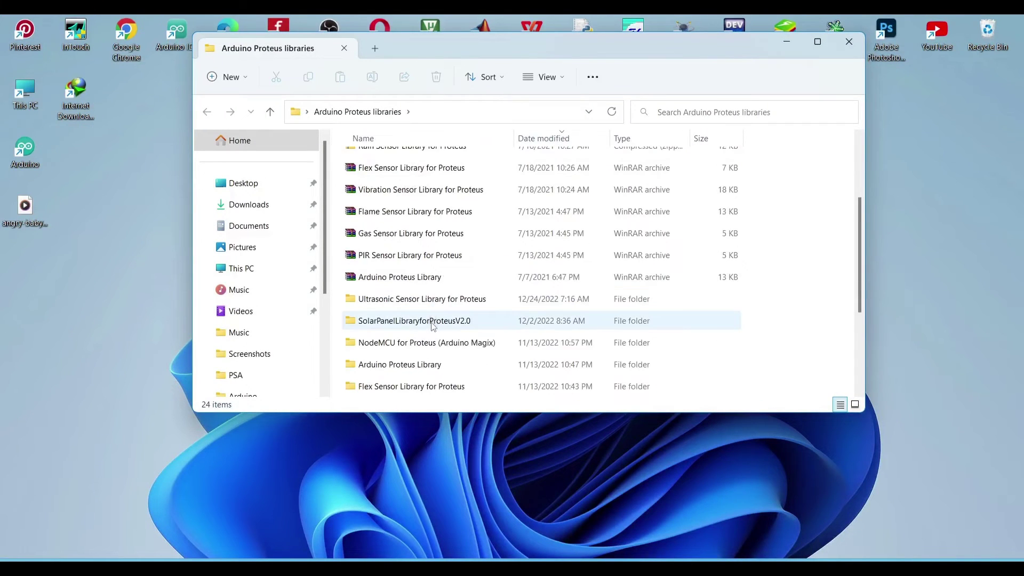
{"action": "scroll", "coordinate": [432, 320], "scroll_direction": "up", "scroll_amount": 3}
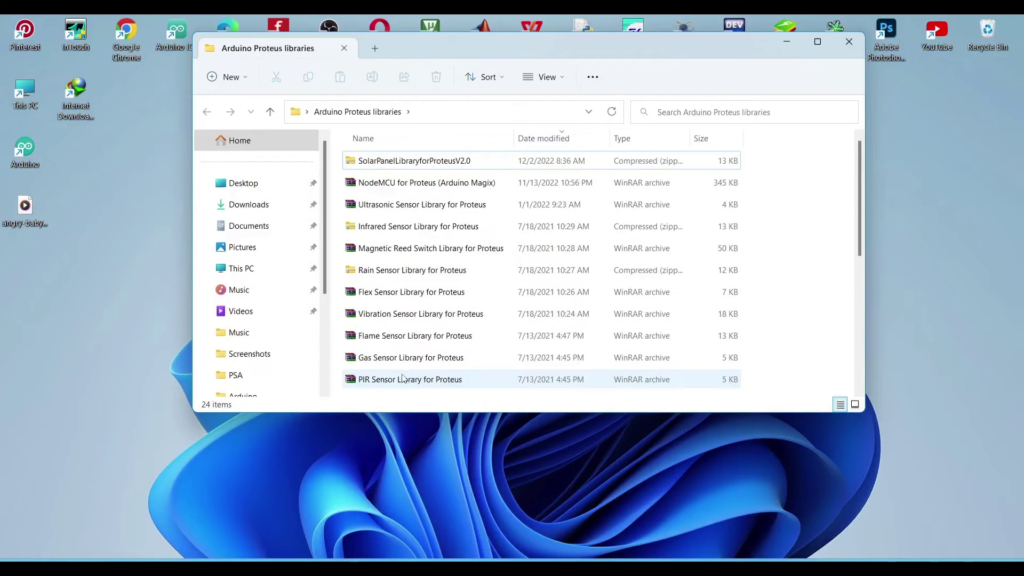
{"action": "scroll", "coordinate": [402, 379], "scroll_direction": "down", "scroll_amount": 2}
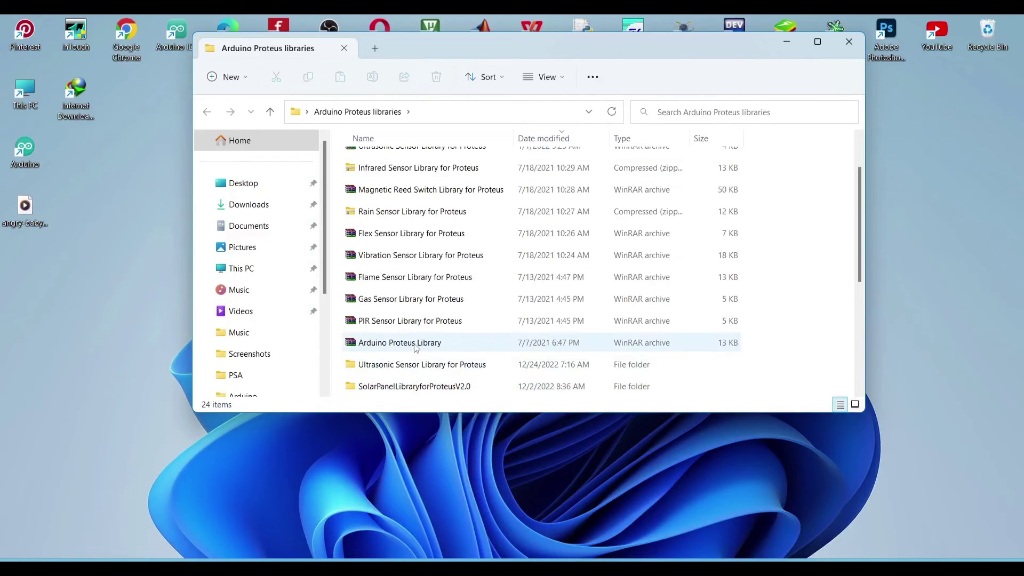
{"action": "scroll", "coordinate": [416, 347], "scroll_direction": "down", "scroll_amount": 1}
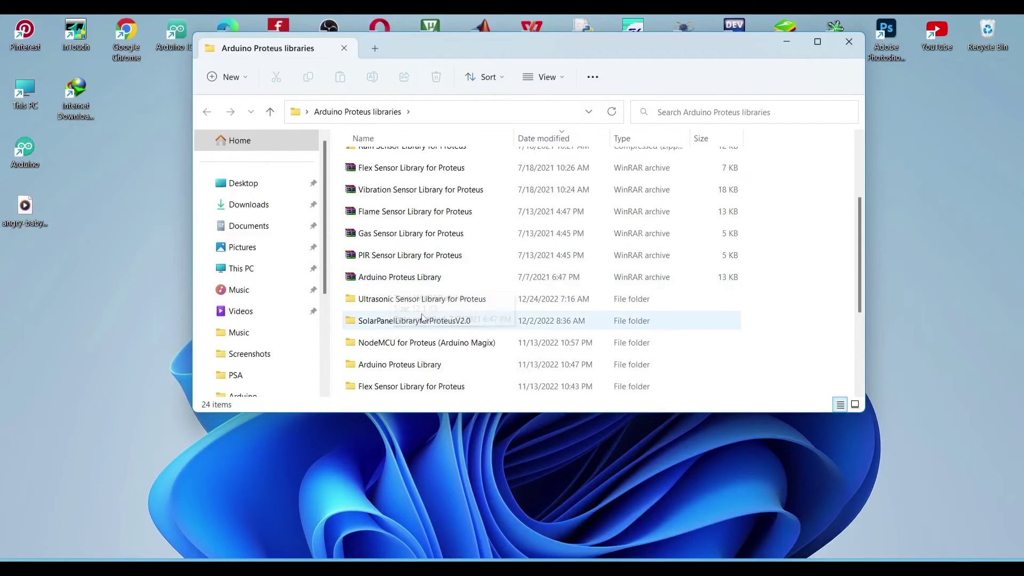
{"action": "scroll", "coordinate": [413, 371], "scroll_direction": "down", "scroll_amount": 1}
{"action": "scroll", "coordinate": [413, 370], "scroll_direction": "down", "scroll_amount": 1}
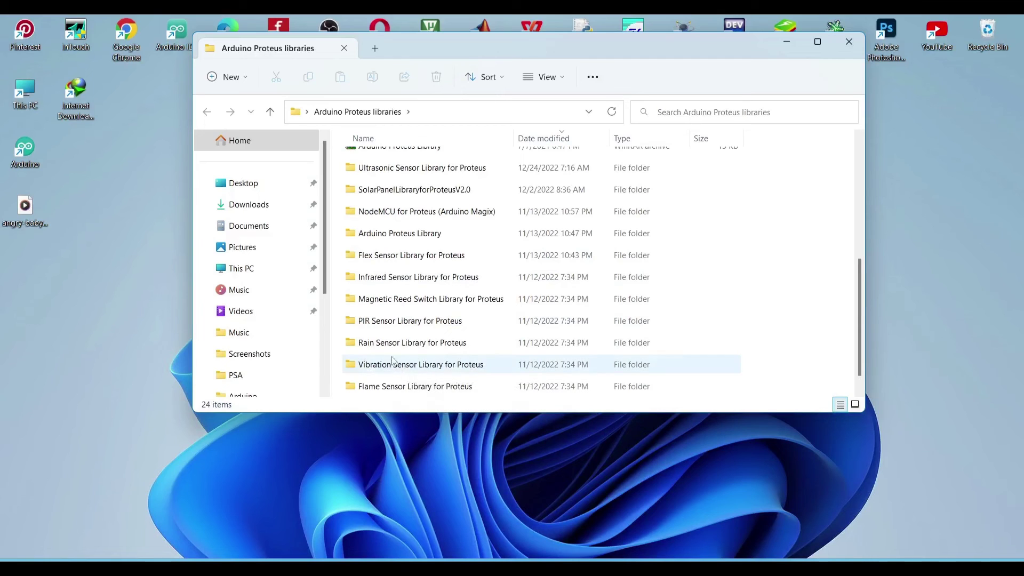
Step: Look inside PIR Sensor Library for Proteus, go back to Arduino Proteus libraries, and close Explorer
{"action": "double_click", "coordinate": [378, 328]}
{"action": "double_click", "coordinate": [404, 162]}
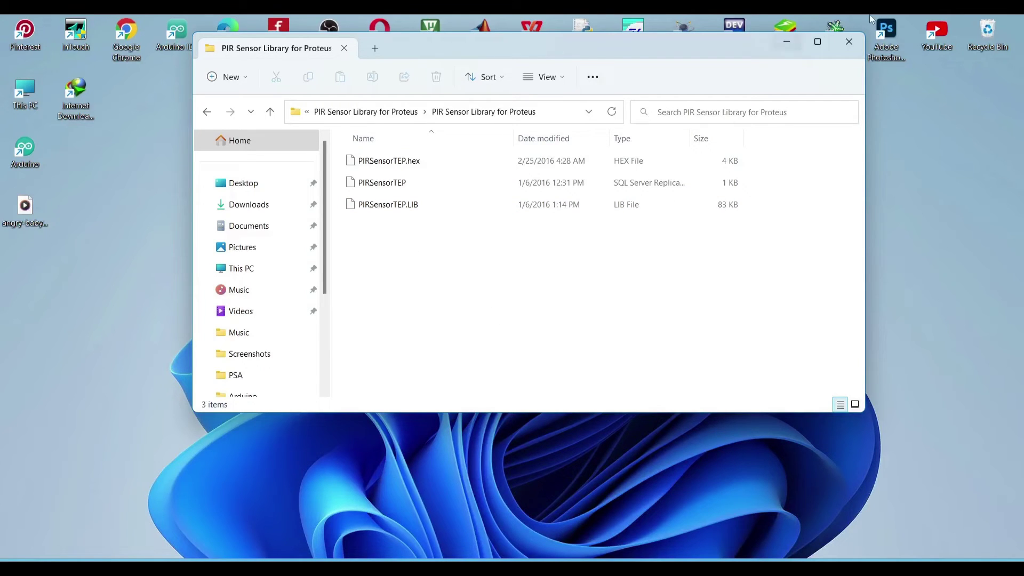
{"action": "left_click", "coordinate": [207, 111]}
{"action": "left_click", "coordinate": [206, 111]}
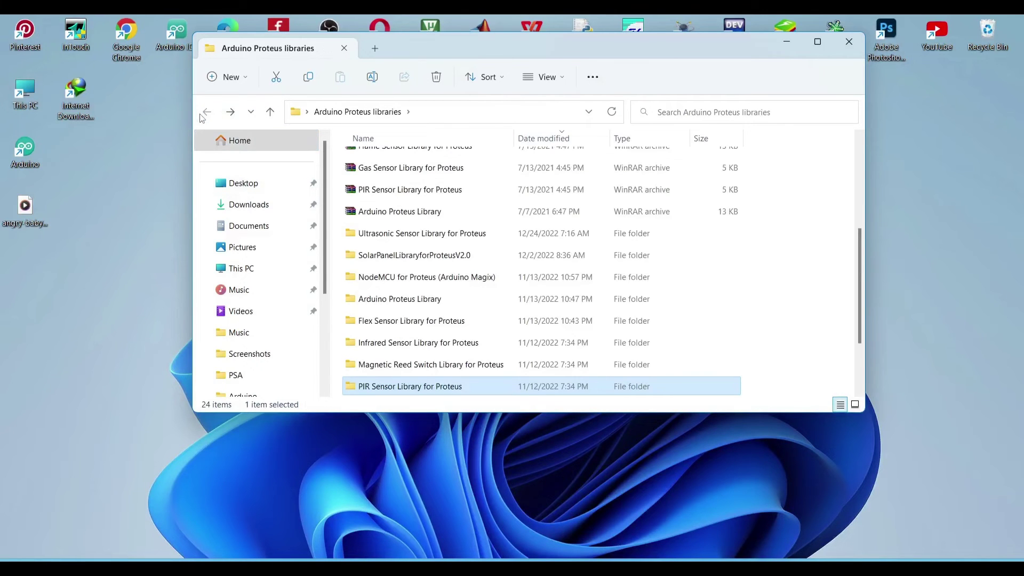
{"action": "scroll", "coordinate": [538, 344], "scroll_direction": "up", "scroll_amount": 2}
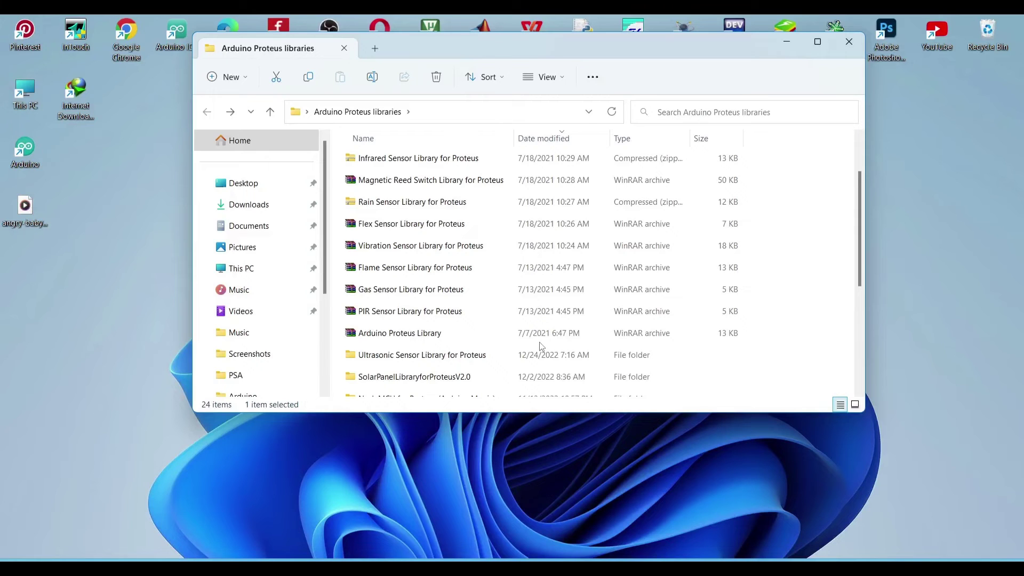
{"action": "scroll", "coordinate": [565, 333], "scroll_direction": "down", "scroll_amount": 1}
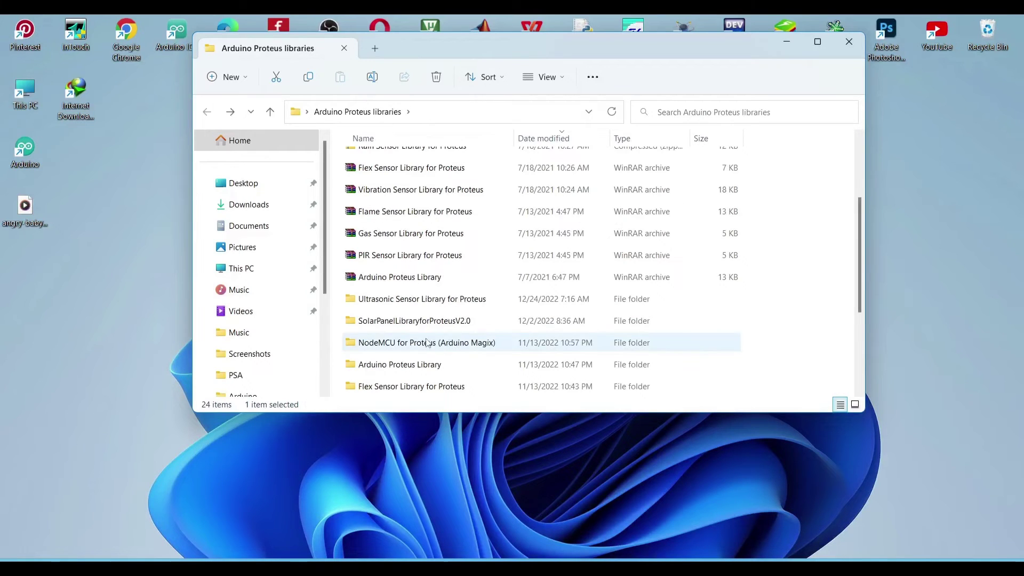
{"action": "left_click", "coordinate": [848, 42]}
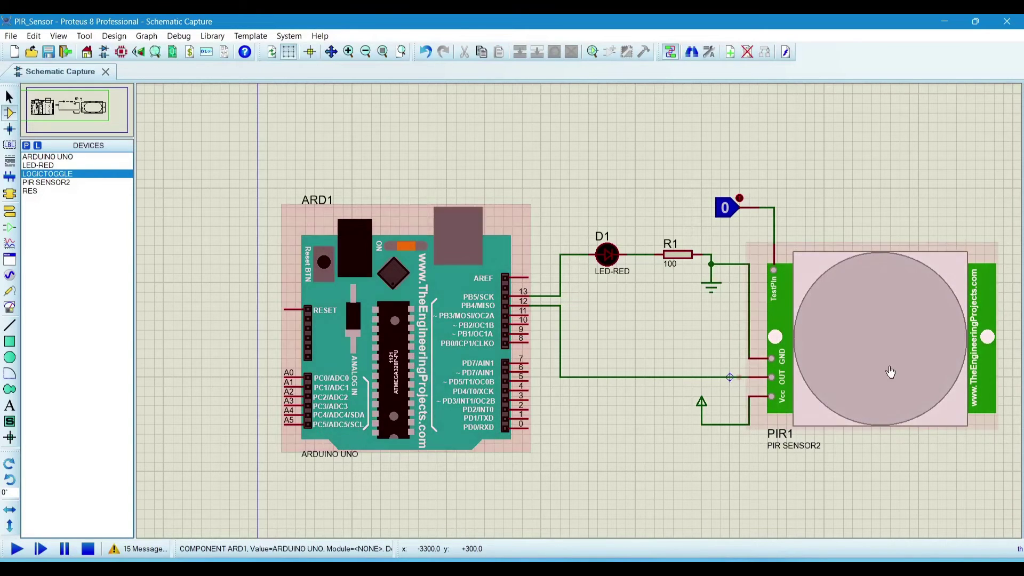
Step: Browse to Desktop > Arduino Proteus libraries > PIR Sensor Library for Proteus and load PIRSensorTEP.hex for PIR1
{"action": "double_click", "coordinate": [859, 350]}
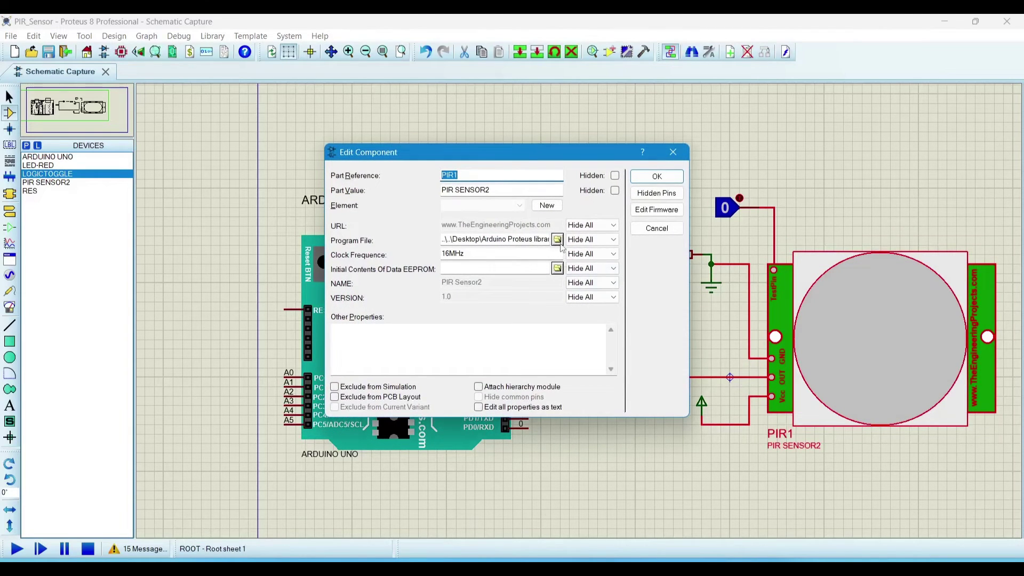
{"action": "left_click", "coordinate": [559, 241]}
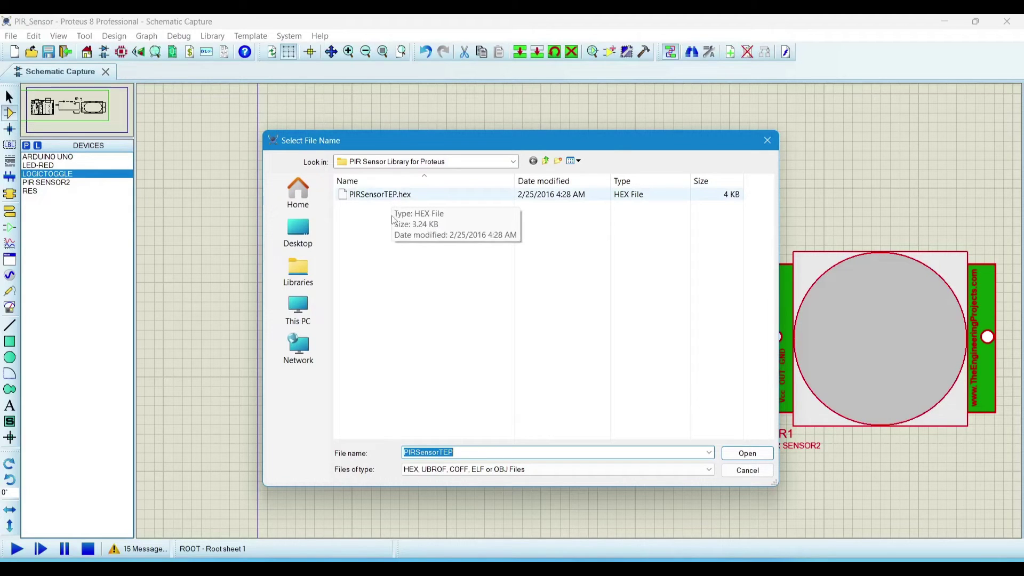
{"action": "left_click", "coordinate": [305, 241]}
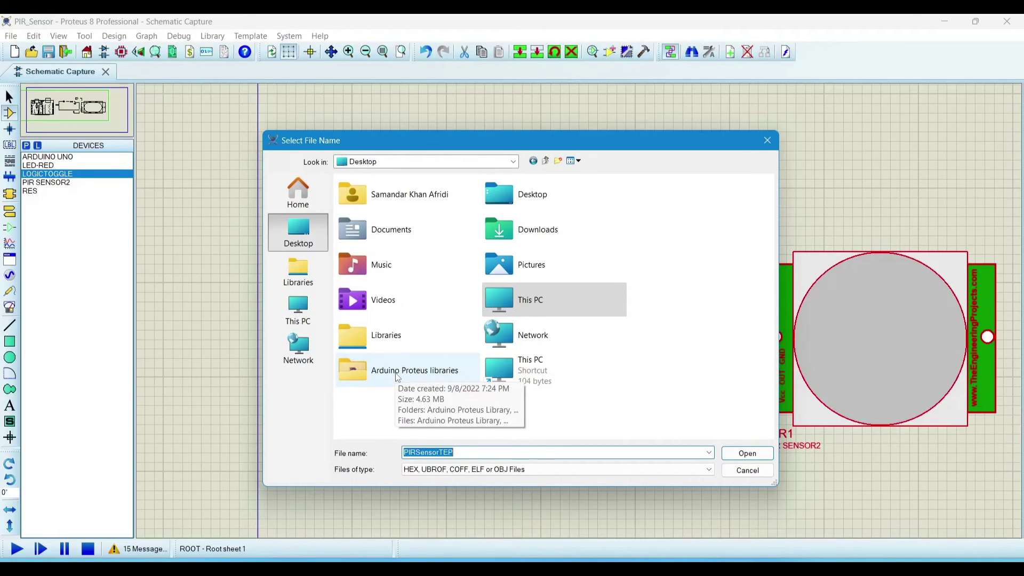
{"action": "double_click", "coordinate": [400, 378]}
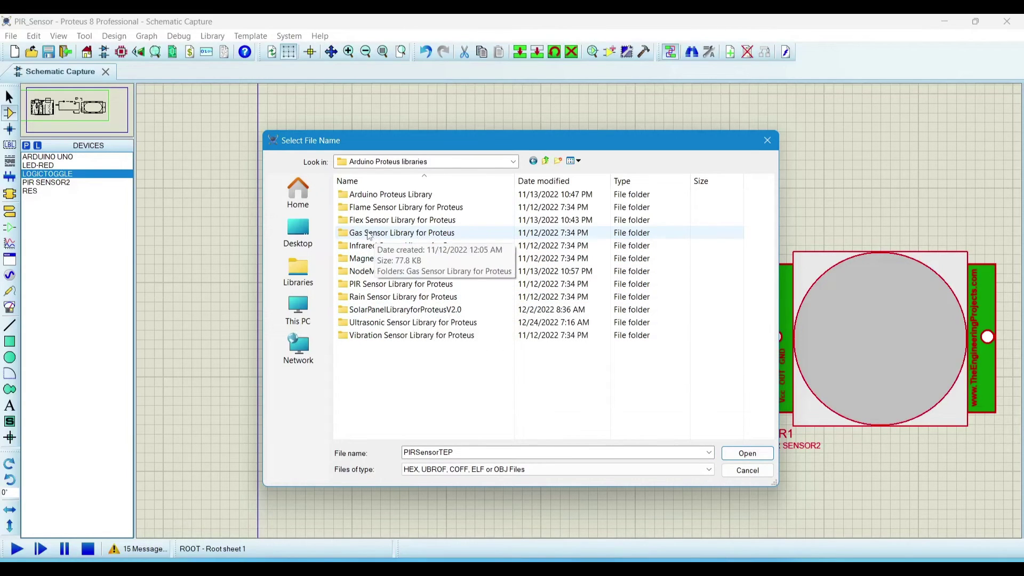
{"action": "double_click", "coordinate": [365, 290]}
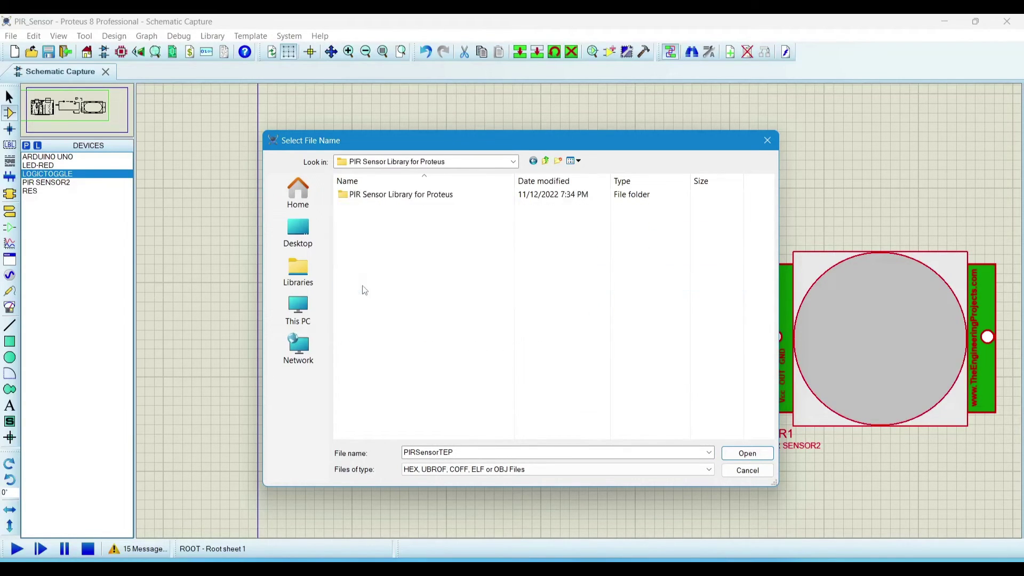
{"action": "left_click", "coordinate": [387, 195]}
{"action": "left_click", "coordinate": [746, 453]}
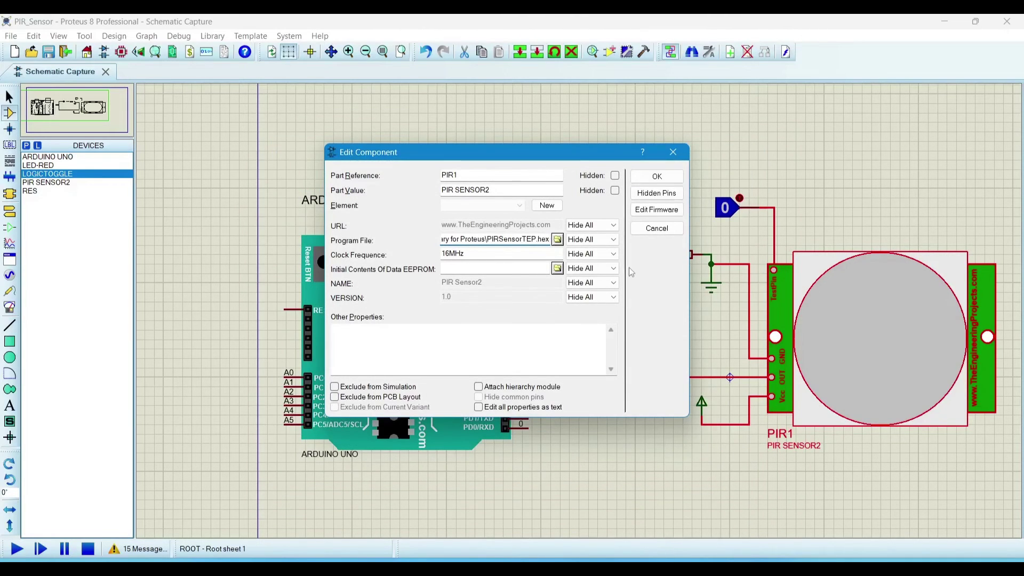
Step: Apply PIR1's settings, then confirm ARD1's Program File path ends in Free_2_0.ino.hex
{"action": "left_click", "coordinate": [657, 177]}
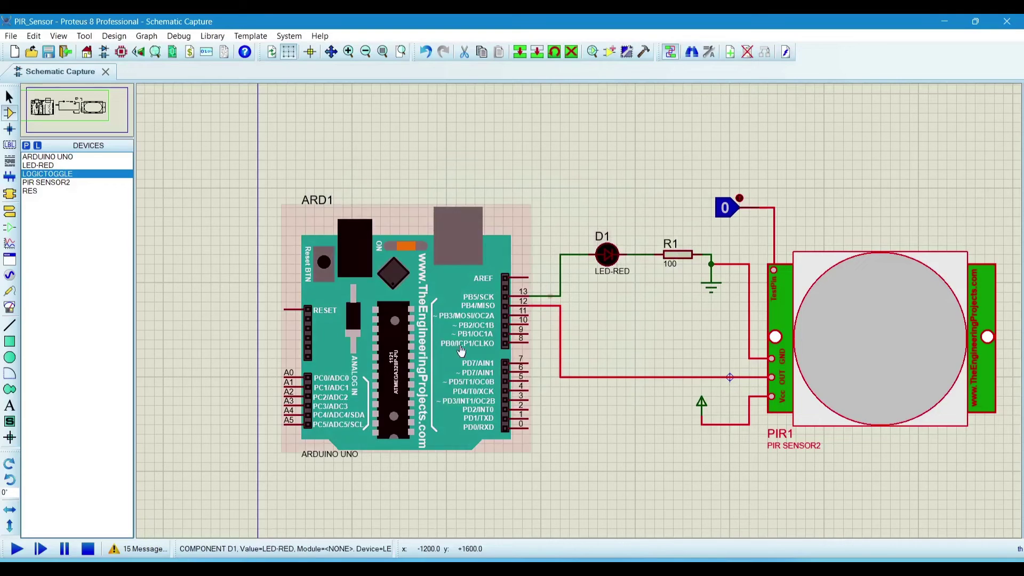
{"action": "left_click", "coordinate": [413, 372]}
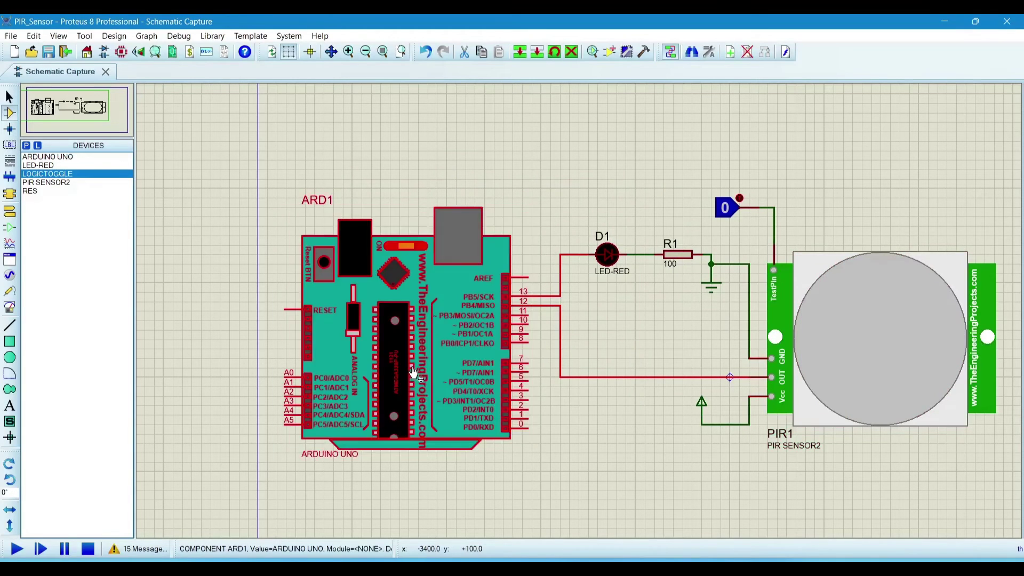
{"action": "left_click", "coordinate": [413, 372]}
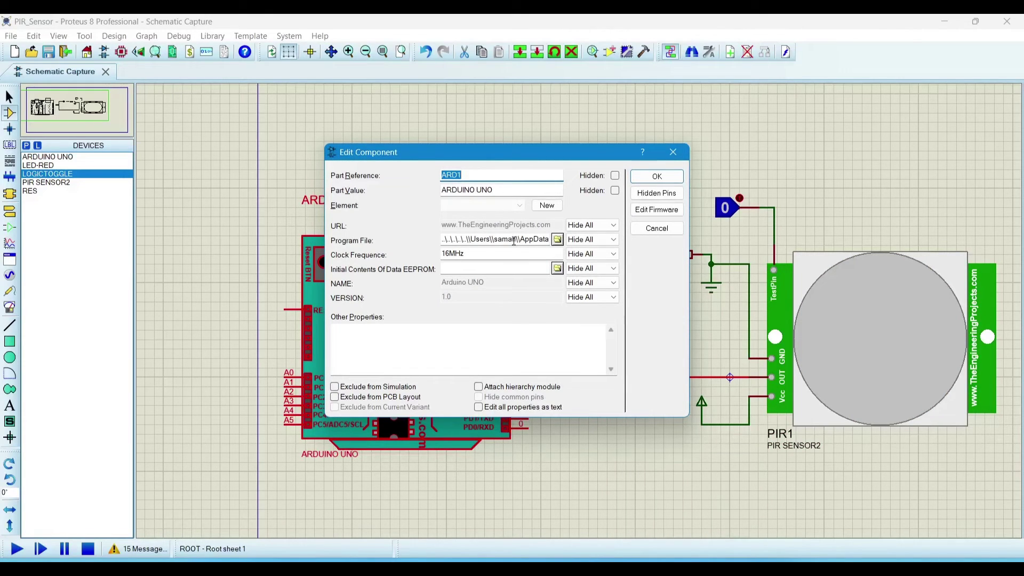
{"action": "left_click", "coordinate": [487, 239]}
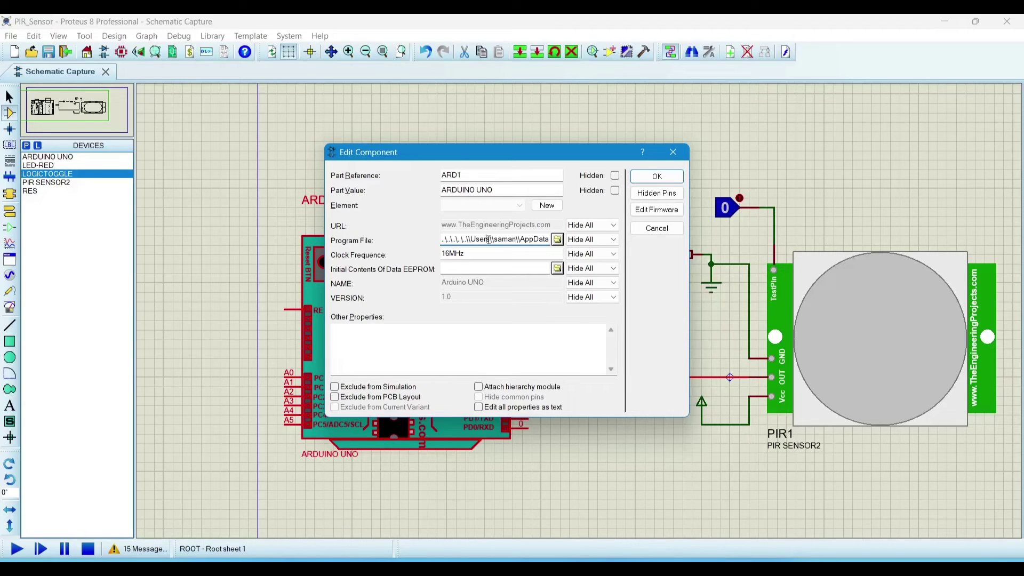
{"action": "double_click", "coordinate": [488, 239]}
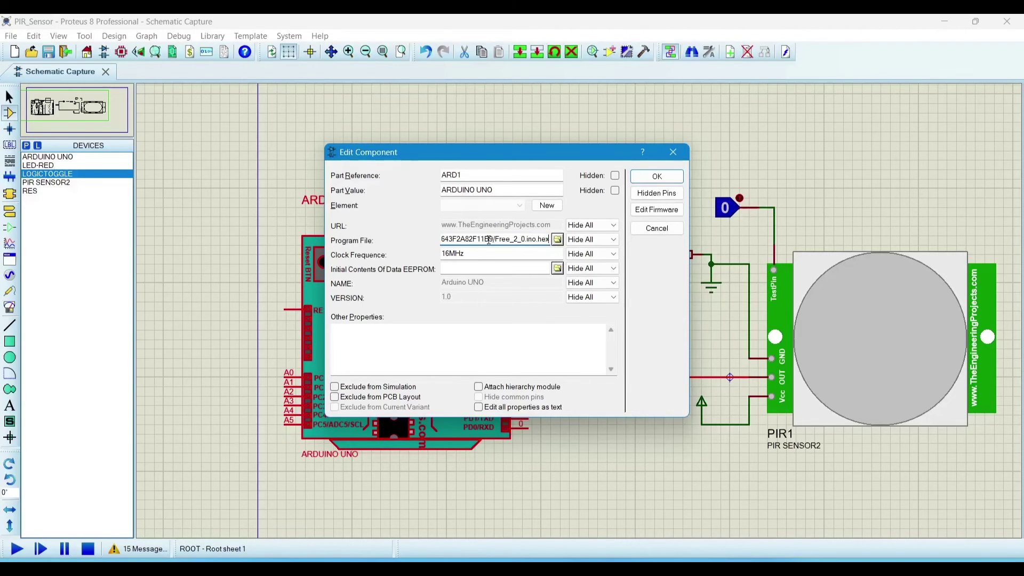
{"action": "left_click", "coordinate": [645, 176]}
{"action": "left_click", "coordinate": [598, 344]}
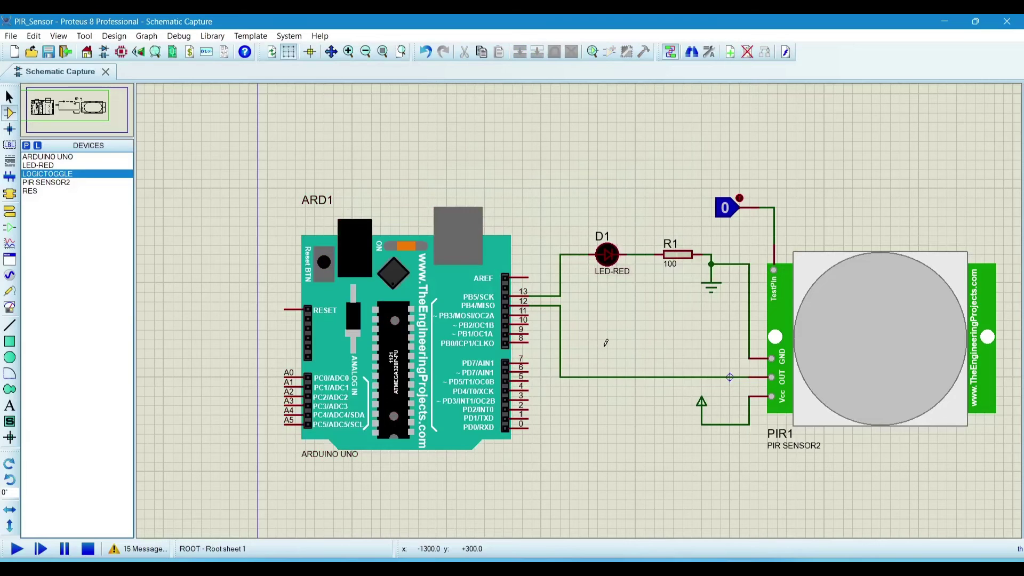
Step: Run the simulation and toggle the PIR TestPin between 1 and 0 to check LED D1
{"action": "left_click", "coordinate": [19, 555]}
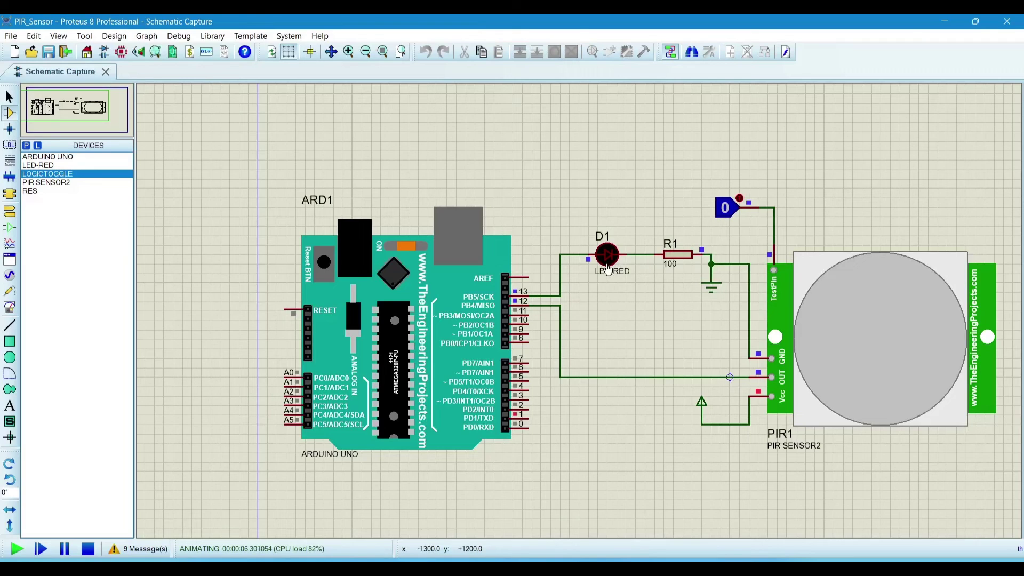
{"action": "left_click", "coordinate": [725, 210]}
{"action": "left_click", "coordinate": [726, 208]}
{"action": "left_click", "coordinate": [732, 215]}
{"action": "left_click", "coordinate": [732, 215]}
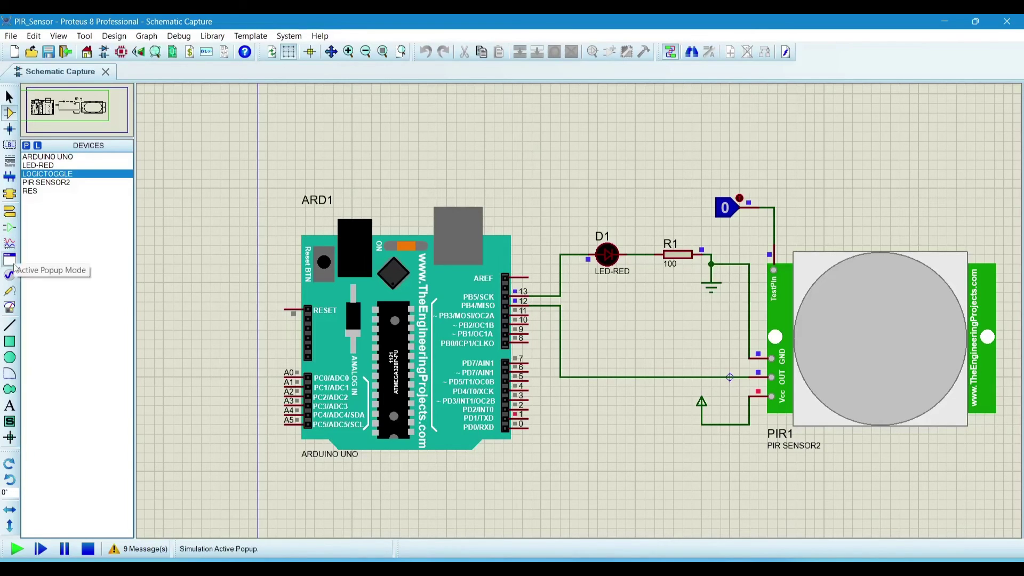
Step: Stop the simulation and place a VIRTUAL TERMINAL below the Arduino
{"action": "left_click", "coordinate": [10, 307]}
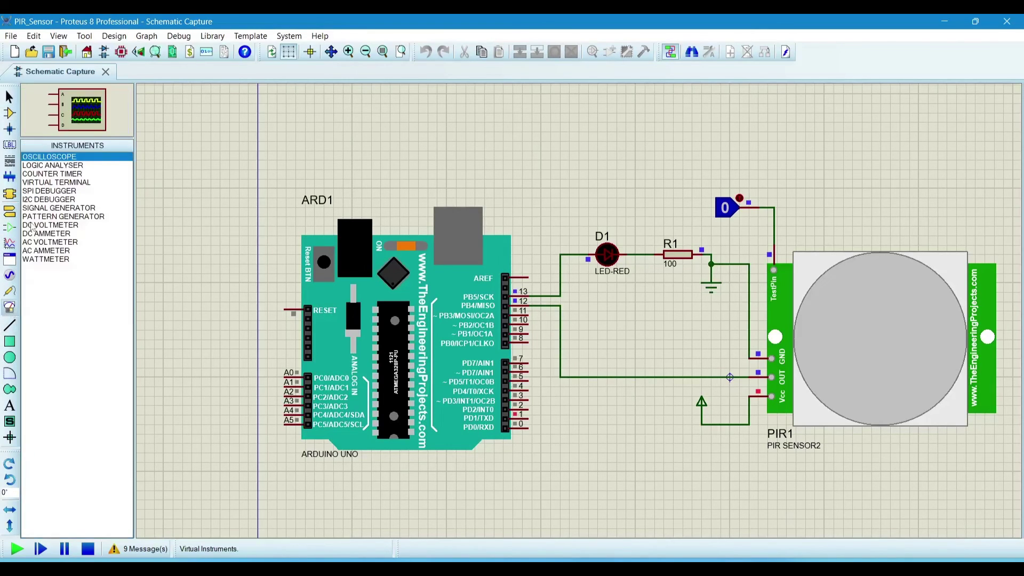
{"action": "left_click", "coordinate": [42, 183]}
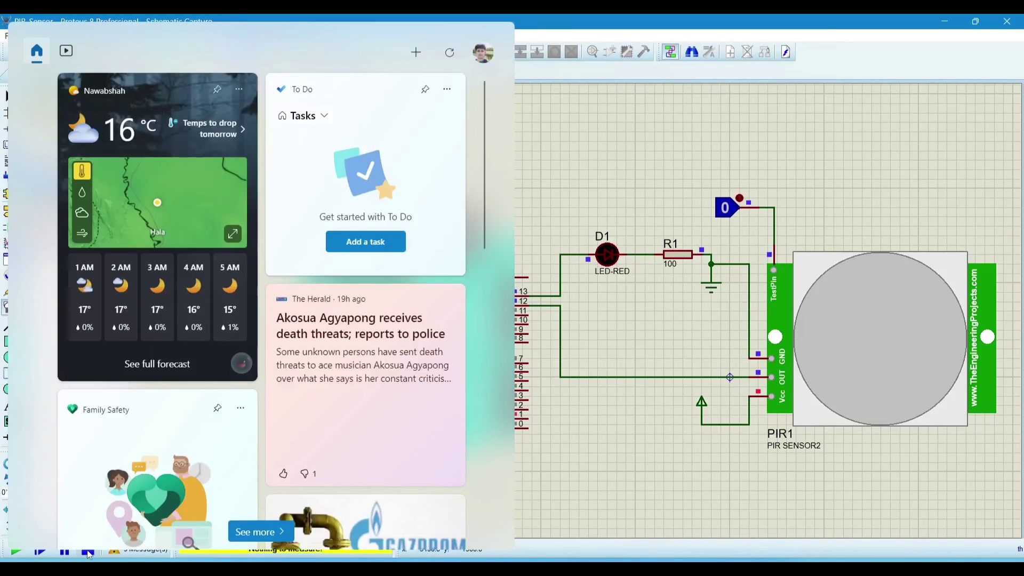
{"action": "left_click", "coordinate": [88, 549]}
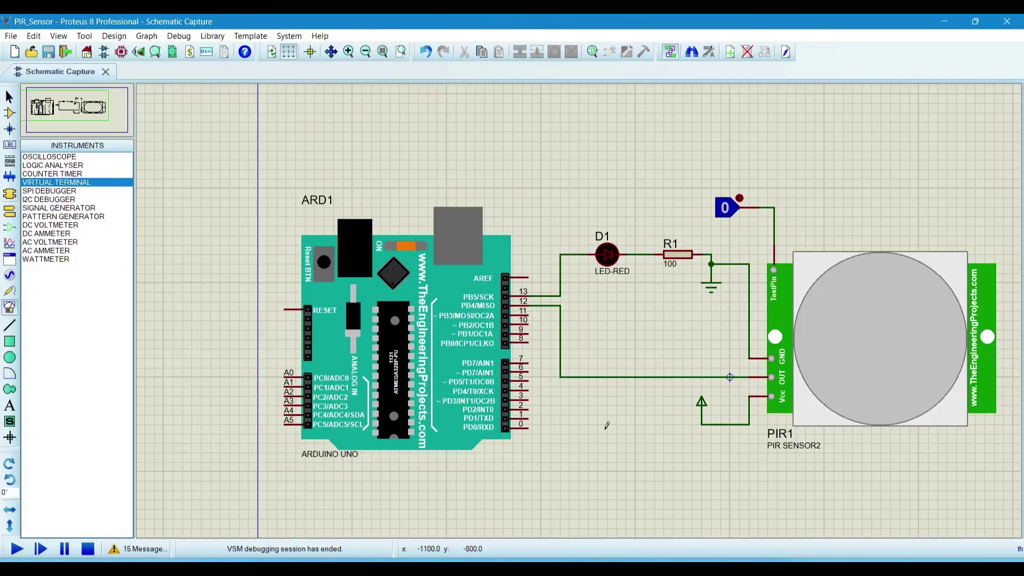
{"action": "left_click", "coordinate": [644, 447]}
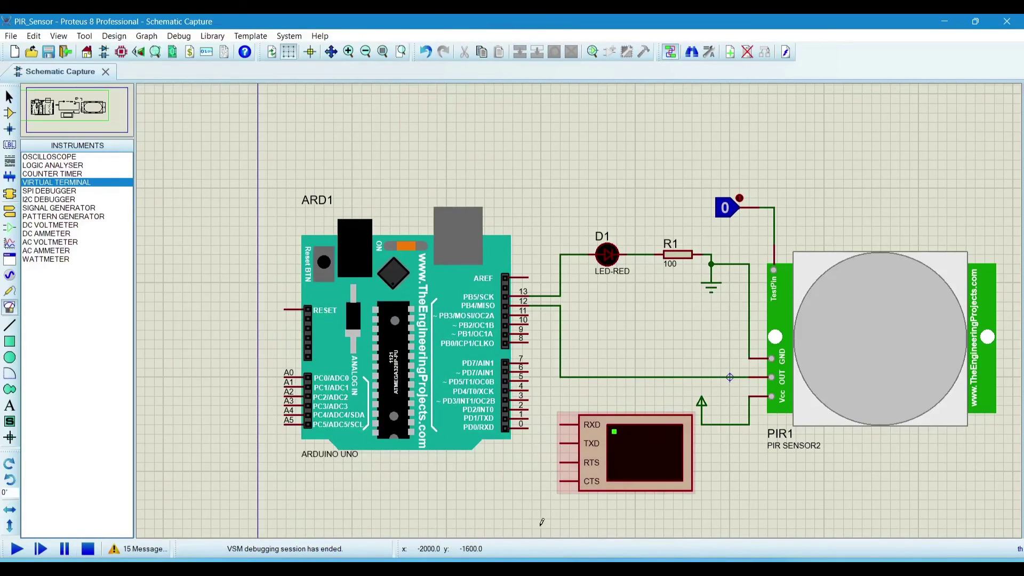
Step: Wire the terminal's RXD to Arduino pin 0, replacing a mistaken wire to pin 2
{"action": "left_click", "coordinate": [560, 423]}
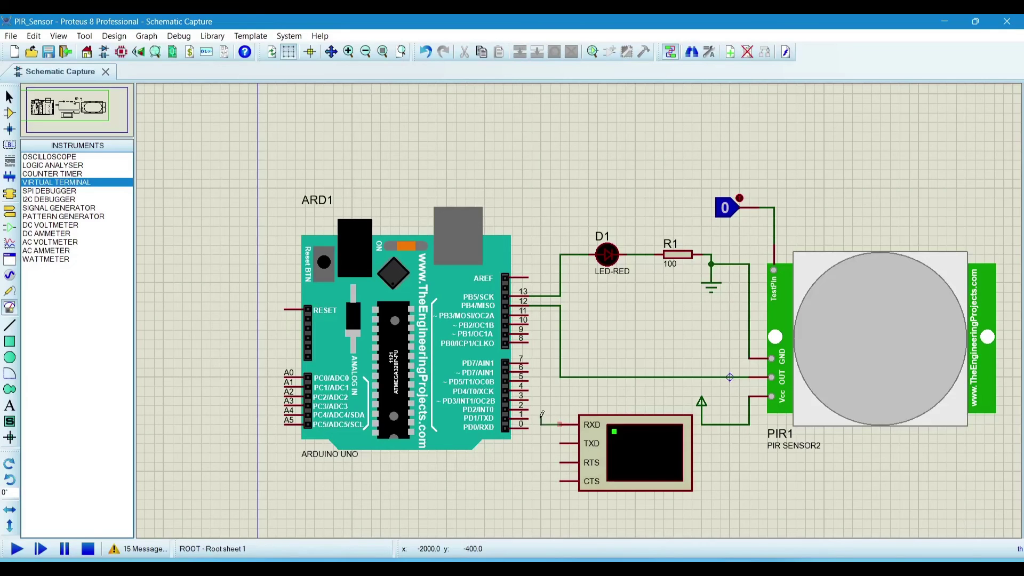
{"action": "left_click", "coordinate": [530, 409]}
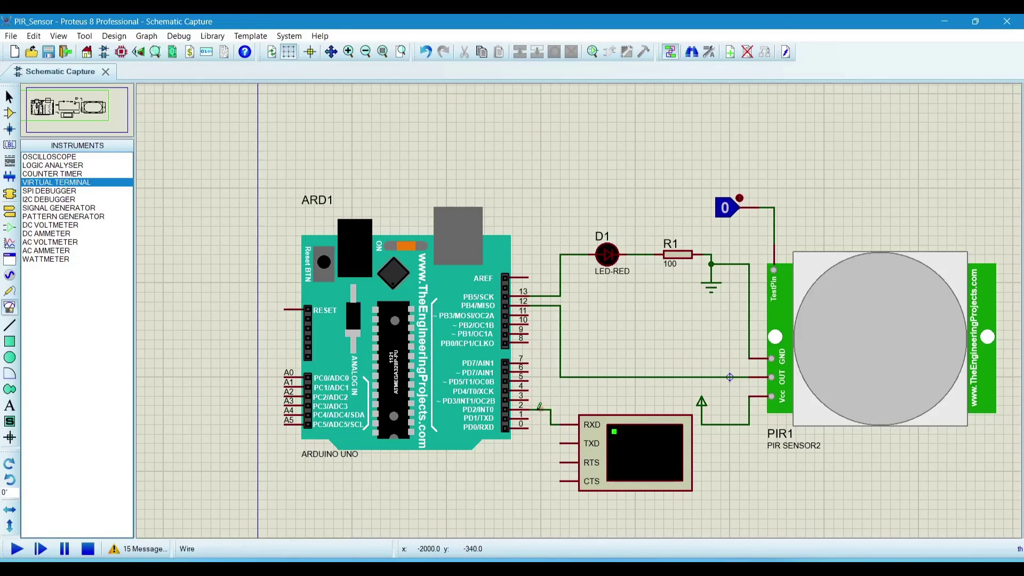
{"action": "right_click", "coordinate": [540, 406]}
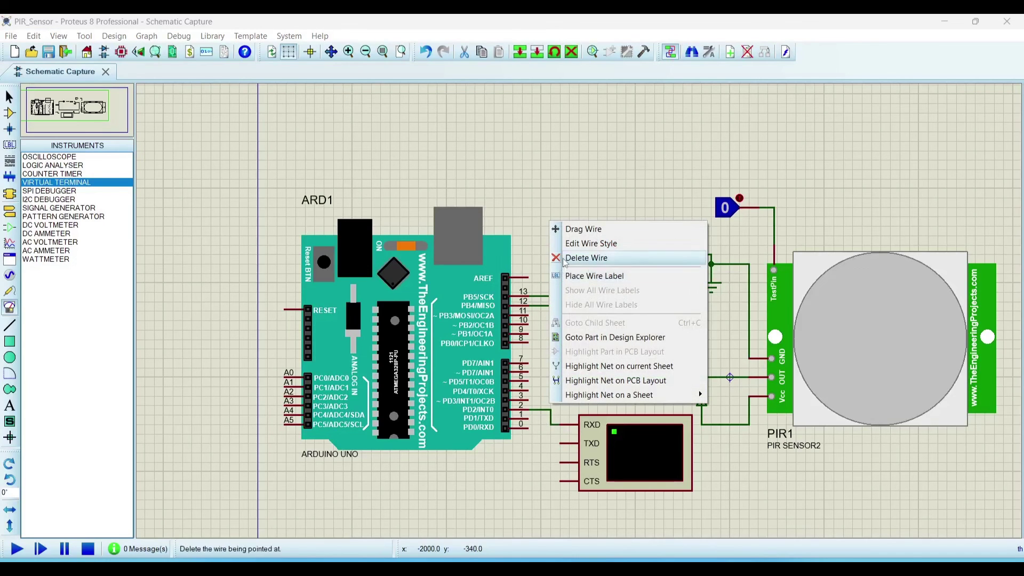
{"action": "left_click", "coordinate": [586, 257]}
{"action": "left_click", "coordinate": [560, 424]}
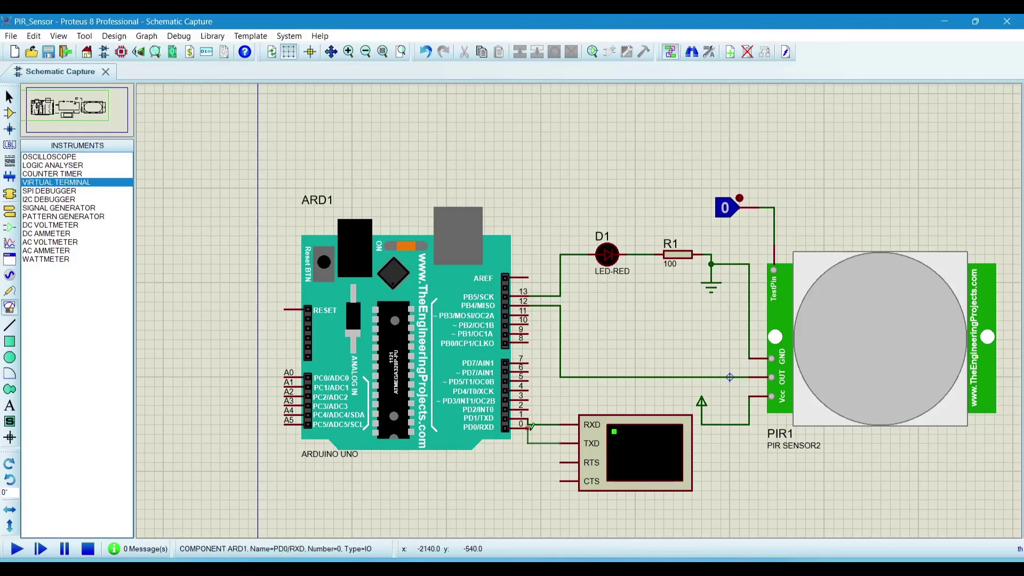
{"action": "left_click", "coordinate": [531, 426]}
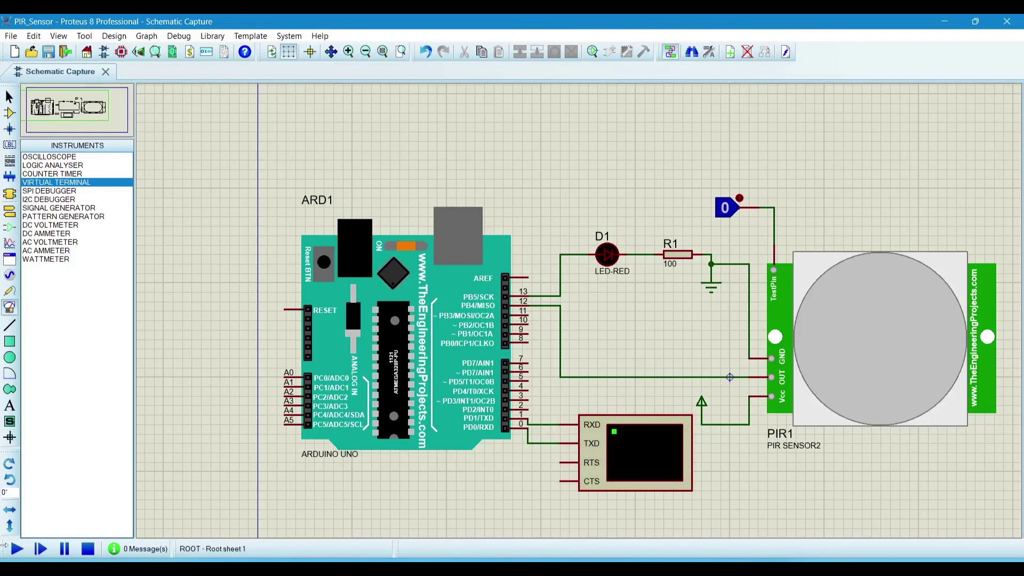
Step: Run the simulation, set TestPin to 1 for "Motion detected!", then to 0 for "Motion absent!"
{"action": "left_click", "coordinate": [17, 549]}
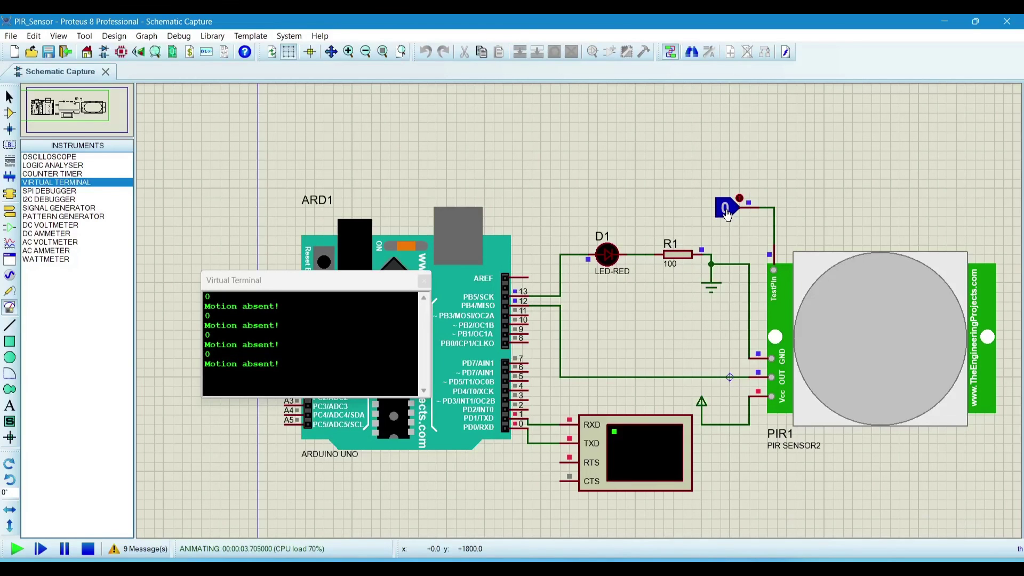
{"action": "left_click", "coordinate": [725, 209]}
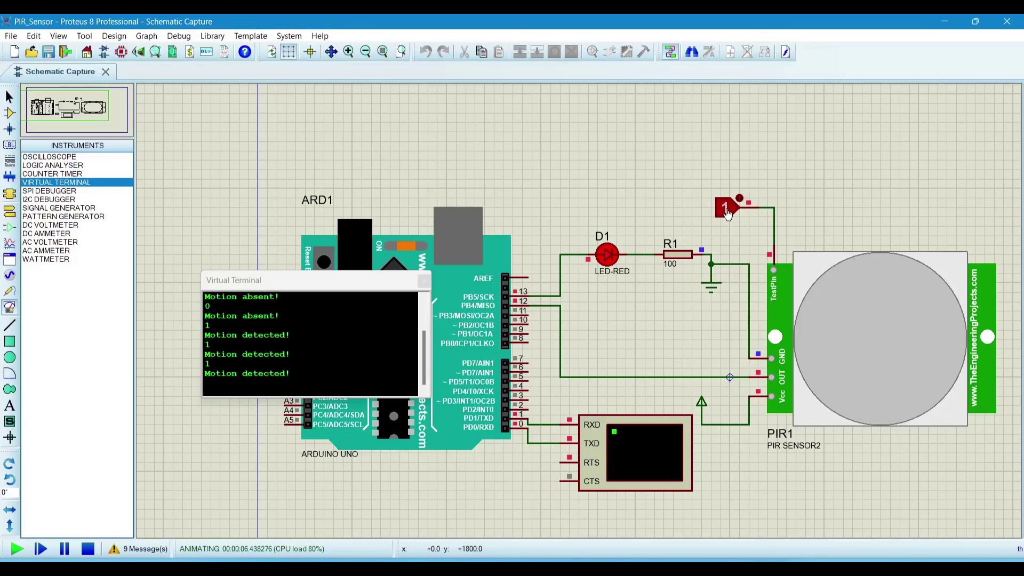
{"action": "left_click", "coordinate": [727, 211]}
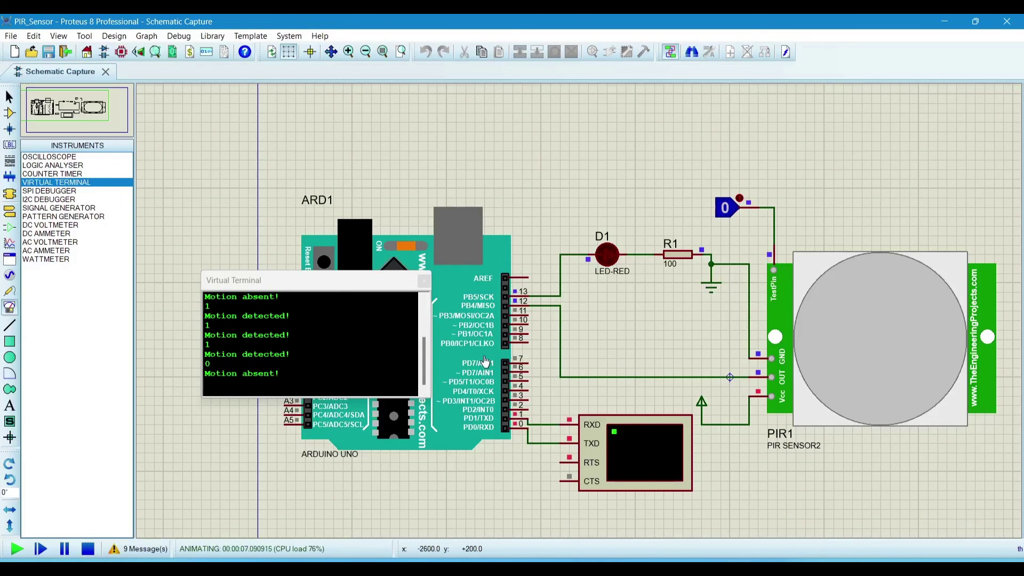